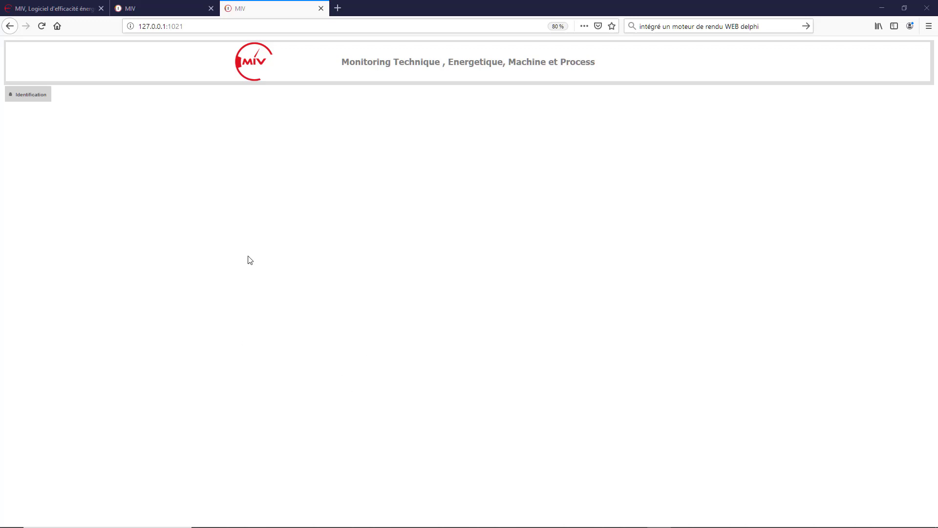
Open a session on the MIV monitoring site with the admin account.
click(30, 96)
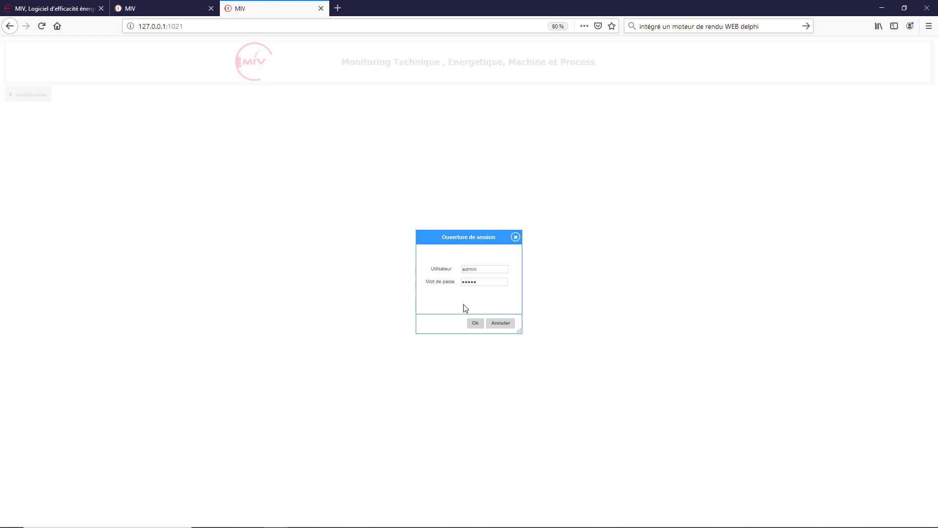
key(Return)
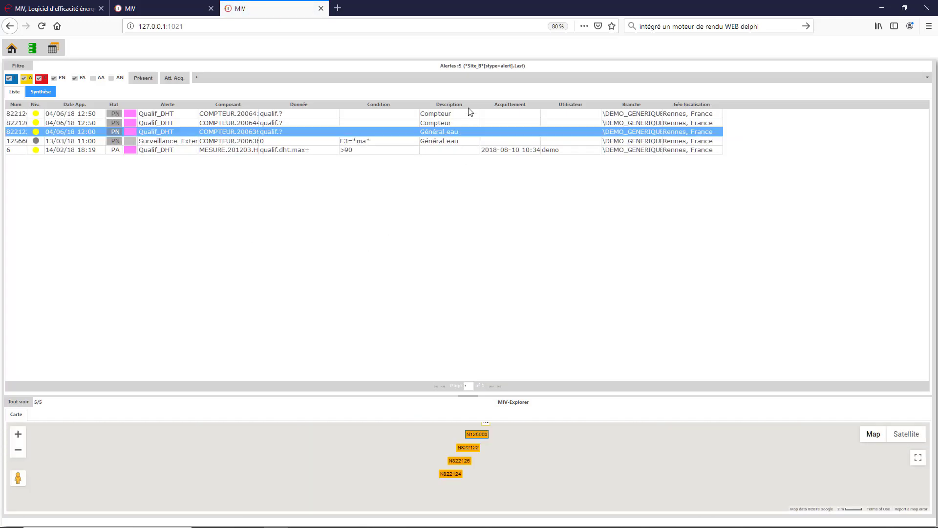
Enlarge the map beneath the building B alert list and look through the alert rules offered by the rule filter.
drag(452, 67, 526, 69)
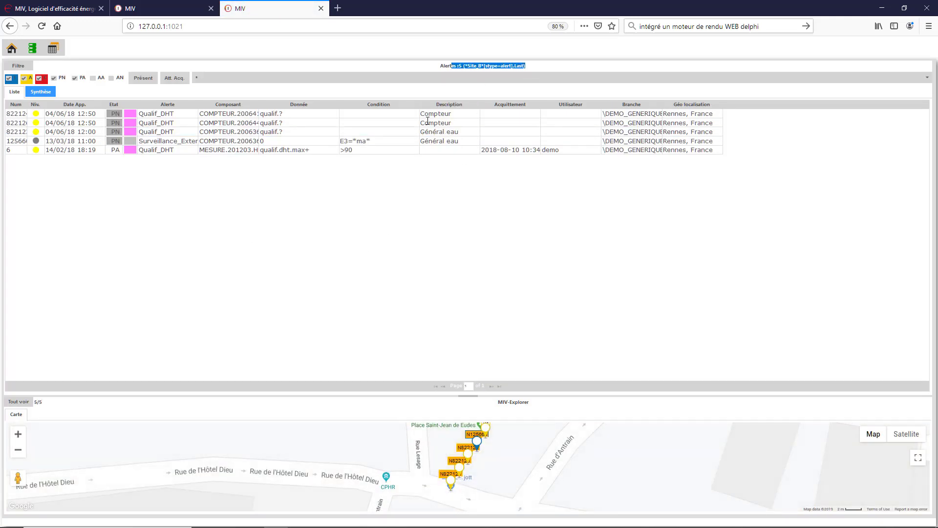
click(377, 123)
drag(441, 395, 400, 297)
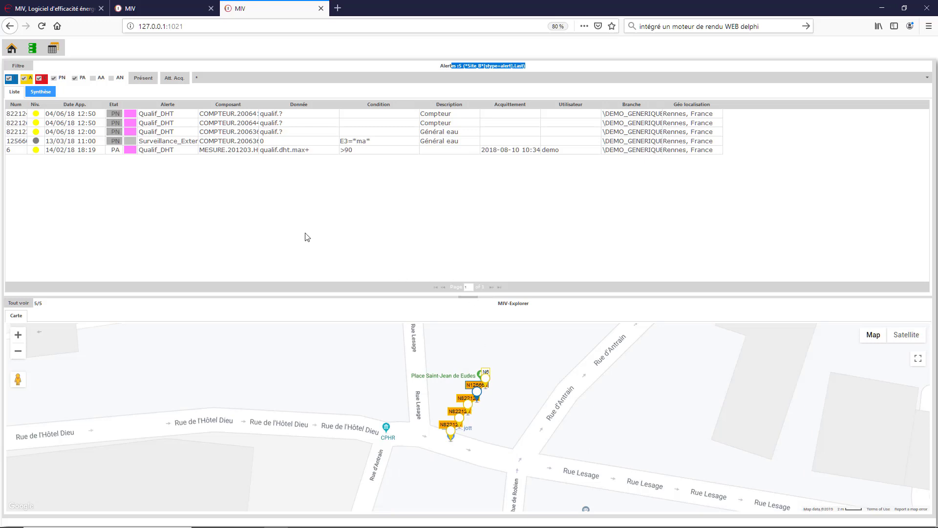
click(218, 78)
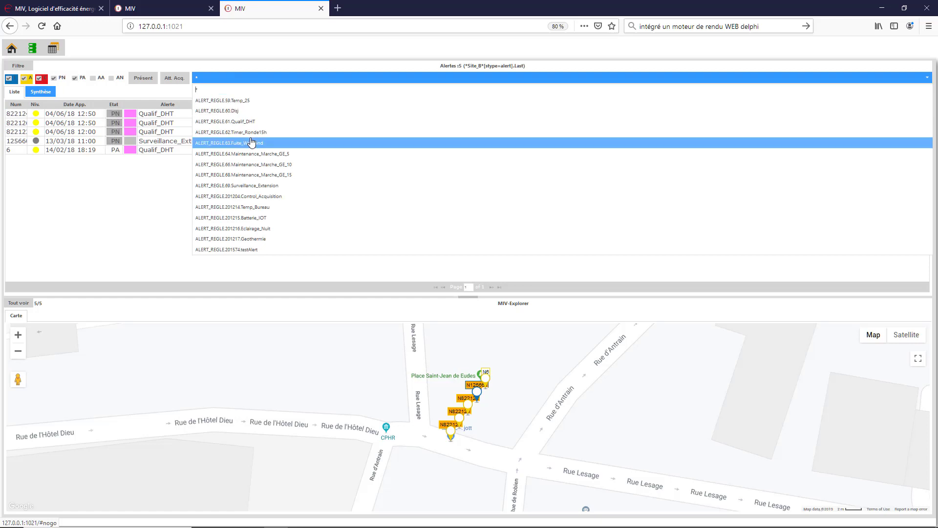
click(249, 82)
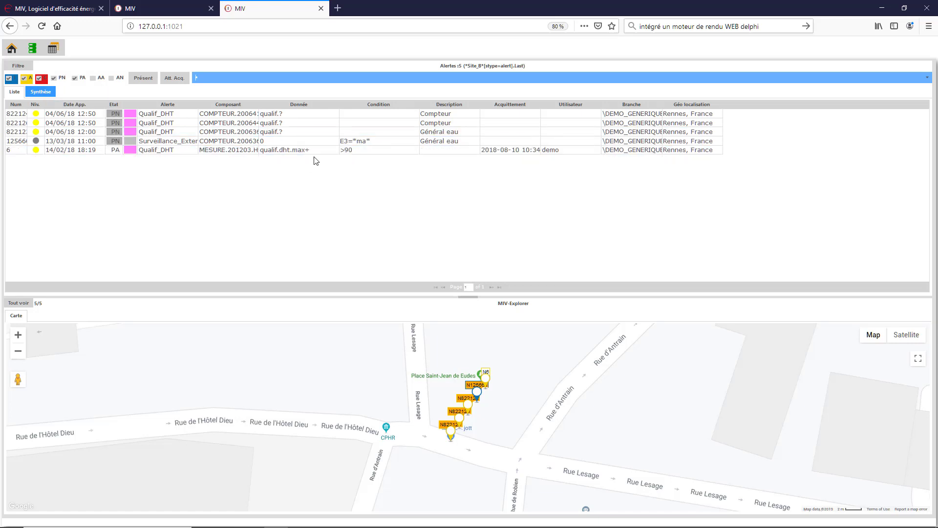
Open the details of alert 6 (Qualif_DHT, condition >90) and review its source information and notes.
click(369, 153)
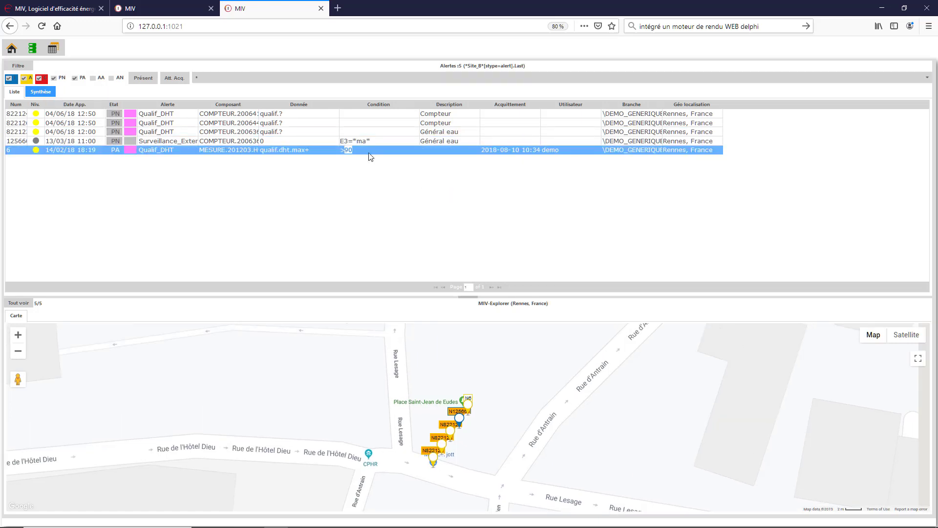
click(368, 153)
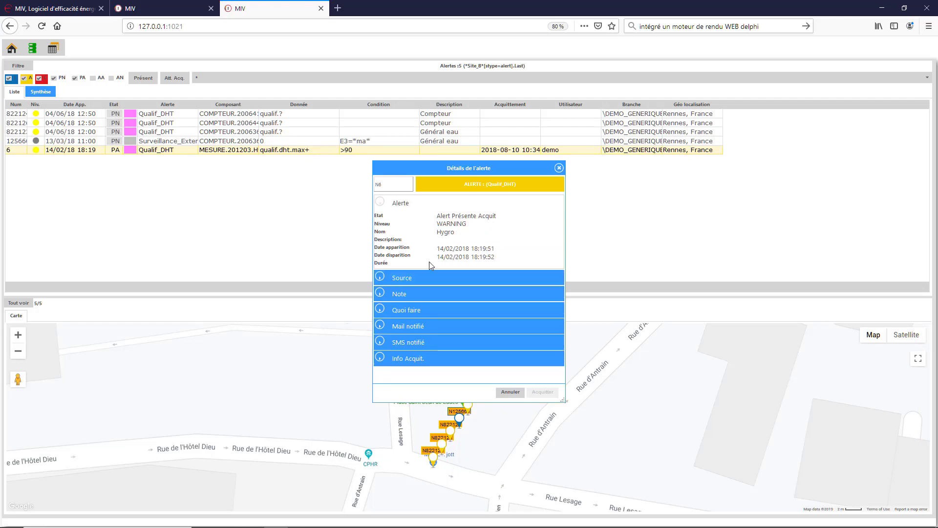
click(417, 278)
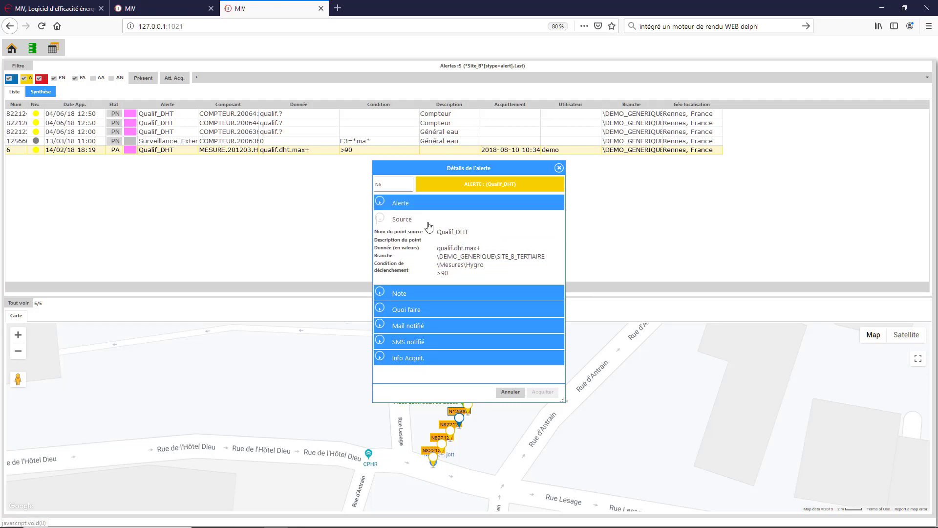
click(456, 293)
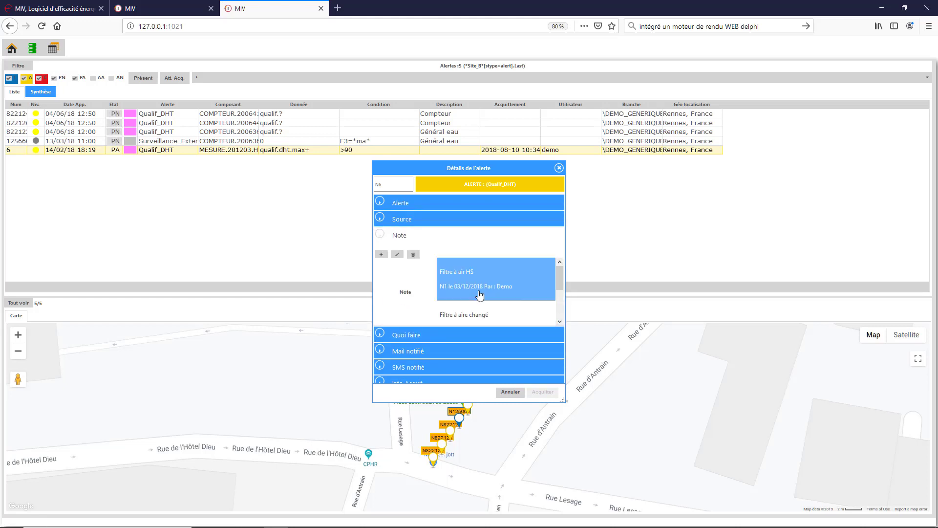
scroll(488, 297, down, 3)
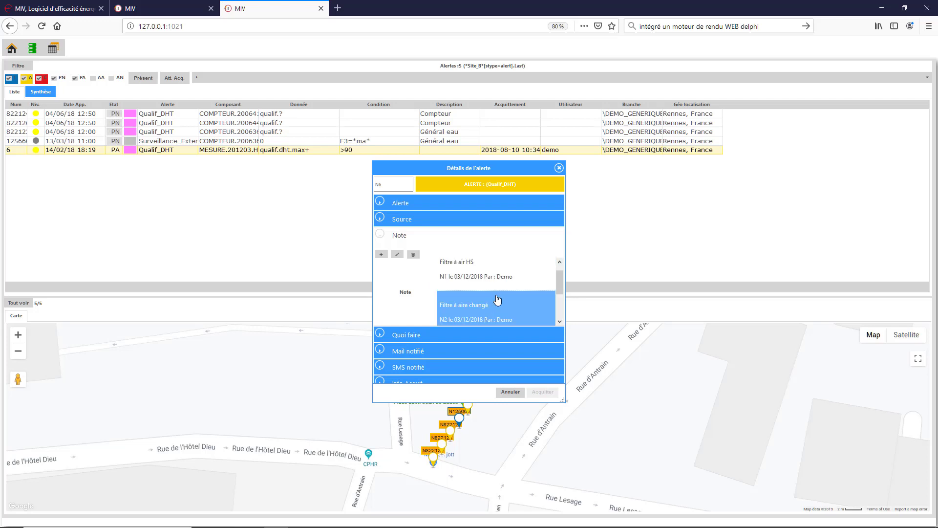
scroll(493, 296, up, 3)
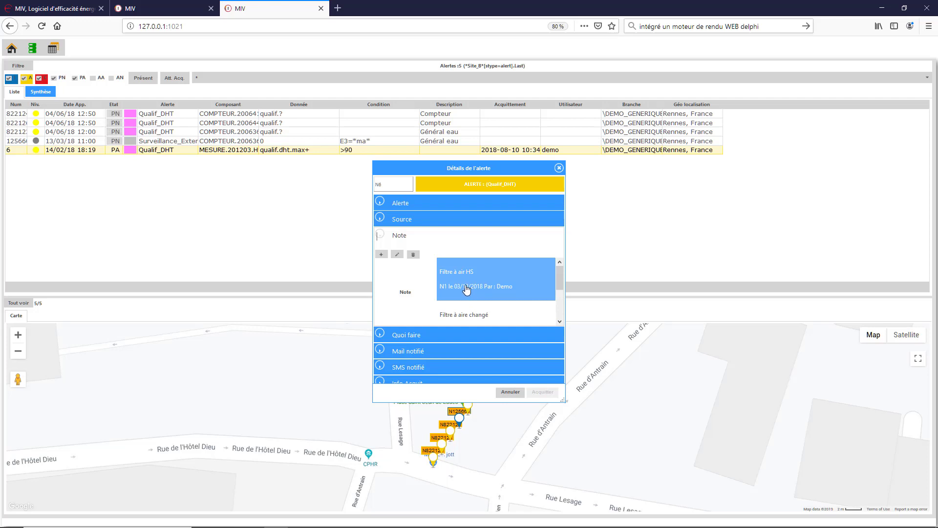
Review the alert's Quoi faire, Mail notifié, SMS notifié and Info Acquit. sections, and close its details.
click(399, 335)
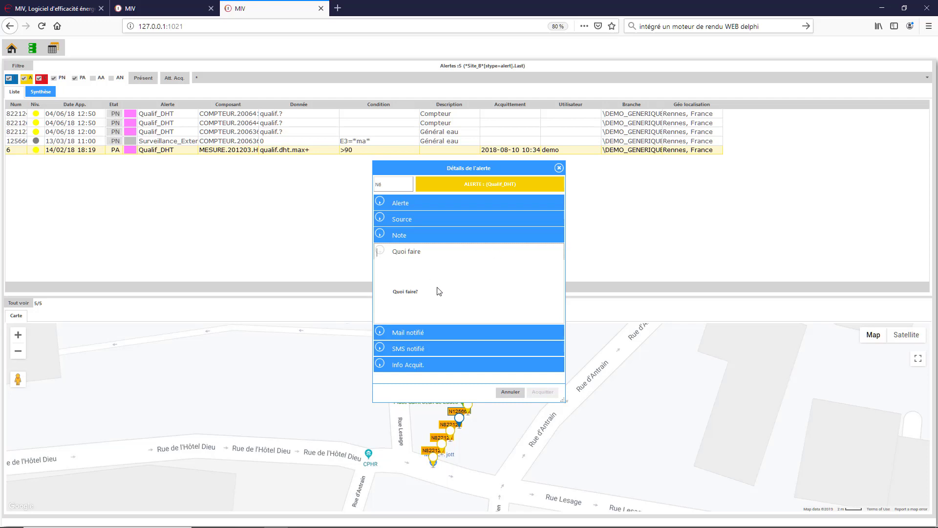
click(408, 337)
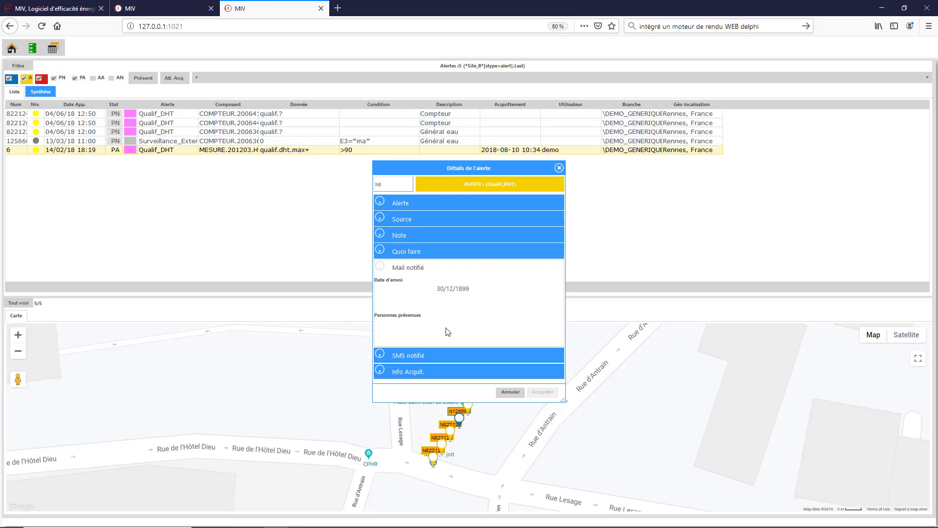
click(423, 357)
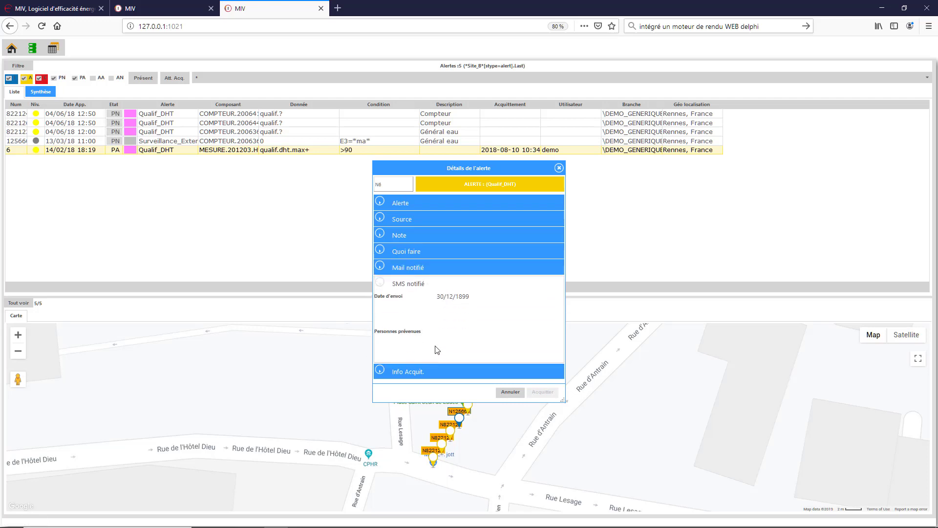
click(417, 373)
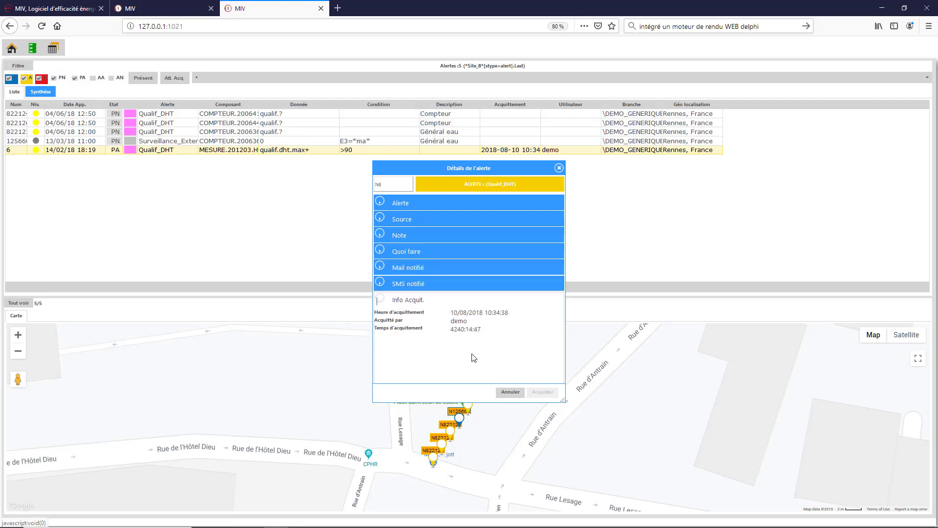
click(510, 393)
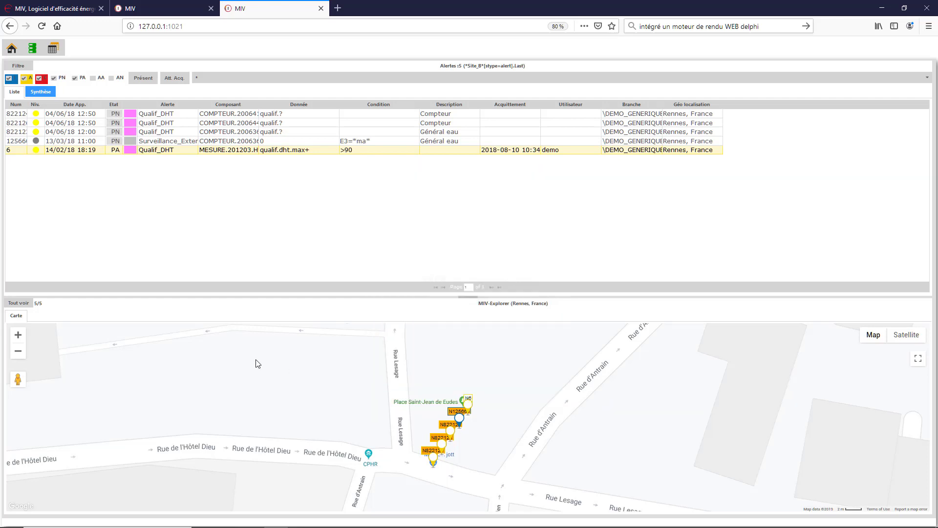
Return to the home dashboard, open the chart of building B's red temperature reading, and step one day back and forward.
click(12, 47)
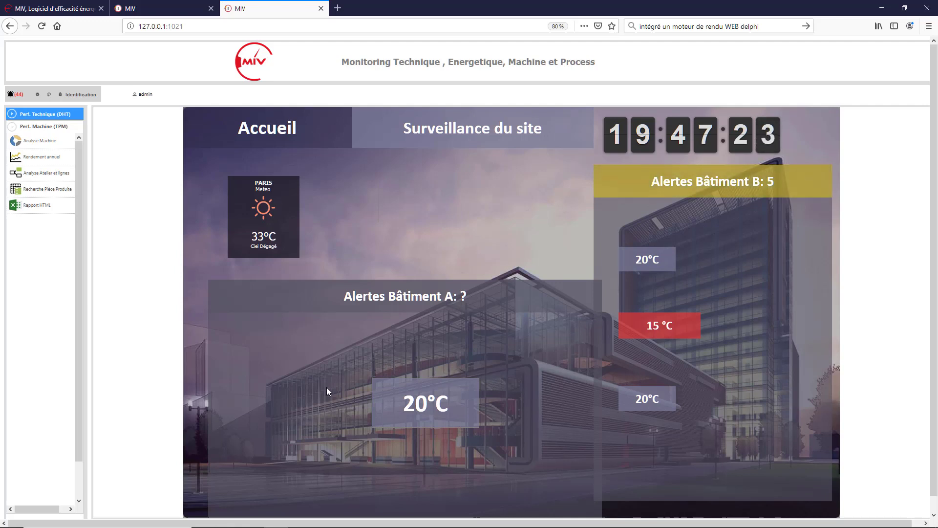
scroll(446, 356, down, 1)
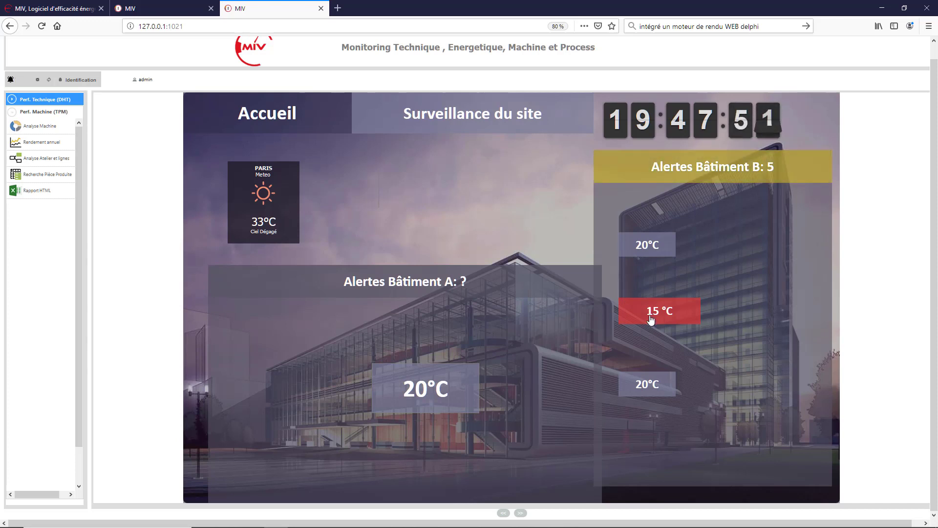
click(631, 344)
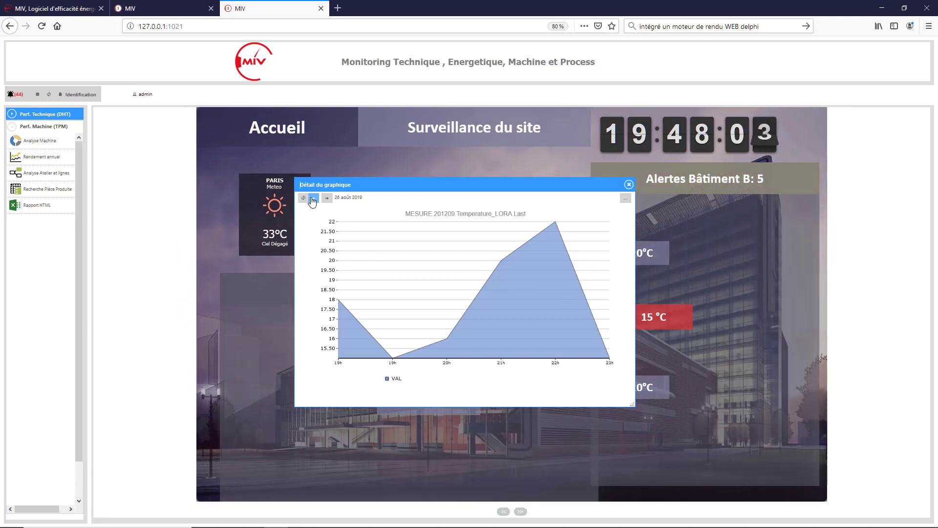
click(313, 200)
click(327, 199)
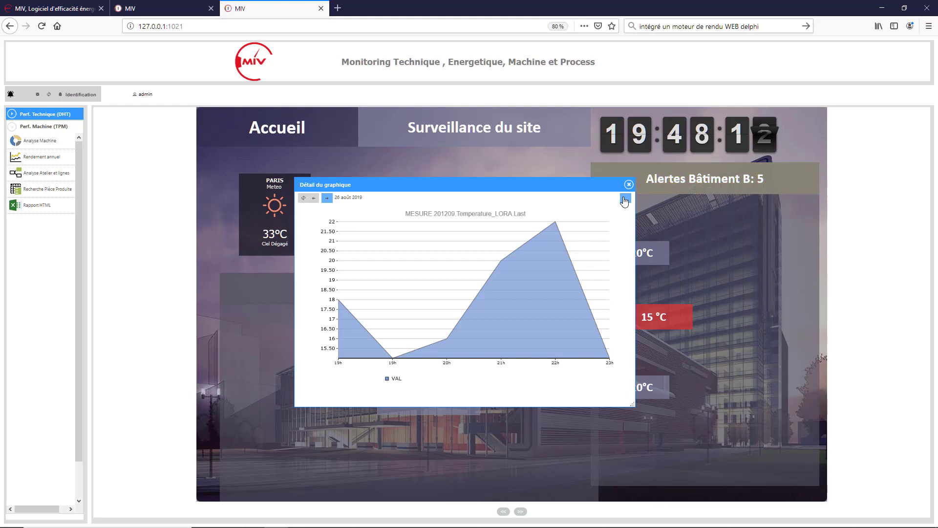
Enter 10 manually as the value of the Lora temperature measurement and close the chart.
click(425, 298)
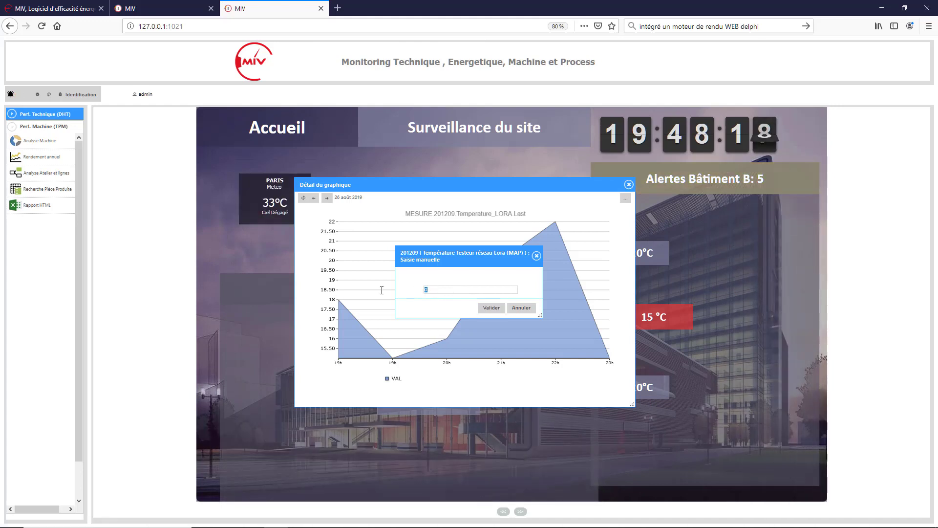
text(1)
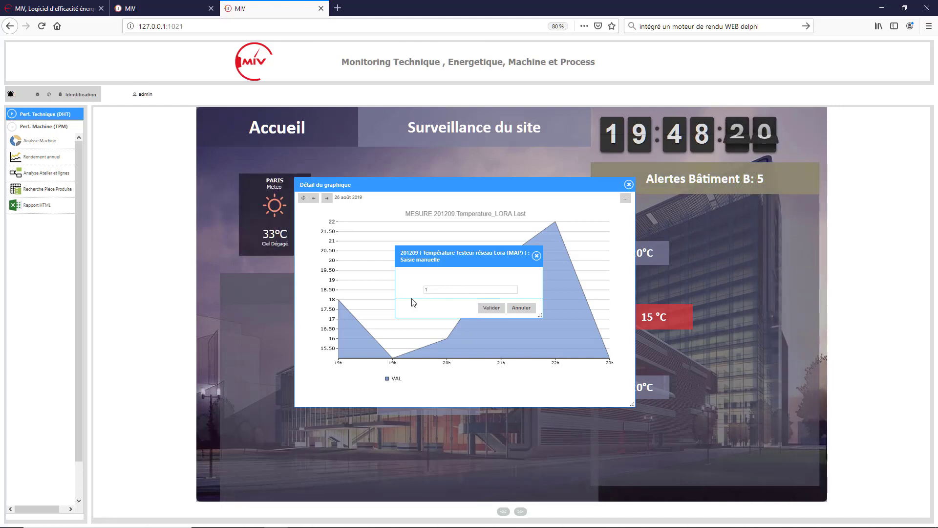
click(491, 308)
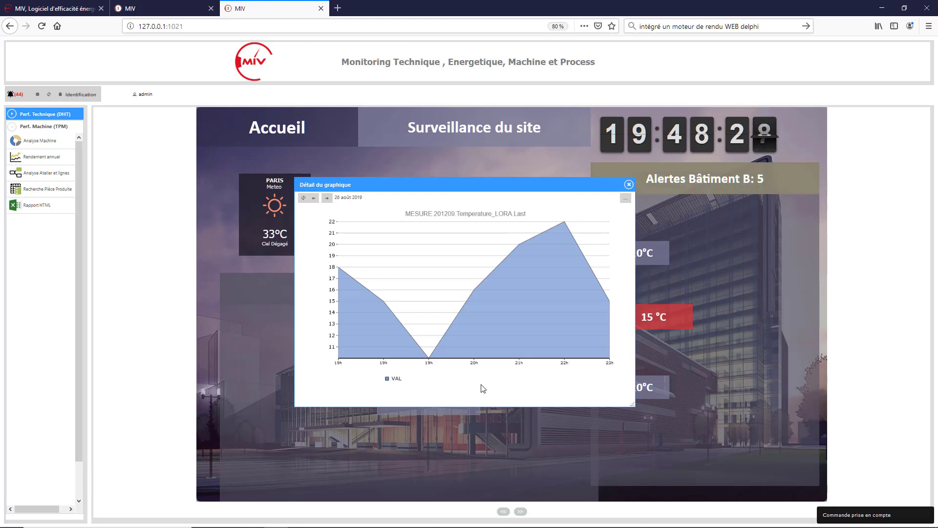
click(629, 185)
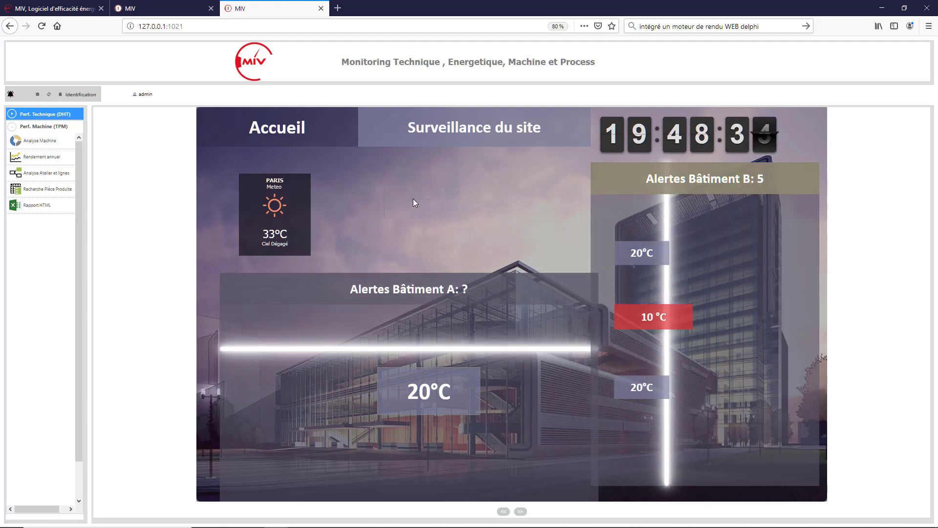
Browse the dashboard pages, viewing the general electricity, gas and water overview and the page with the energy curves.
mouse_move(516, 526)
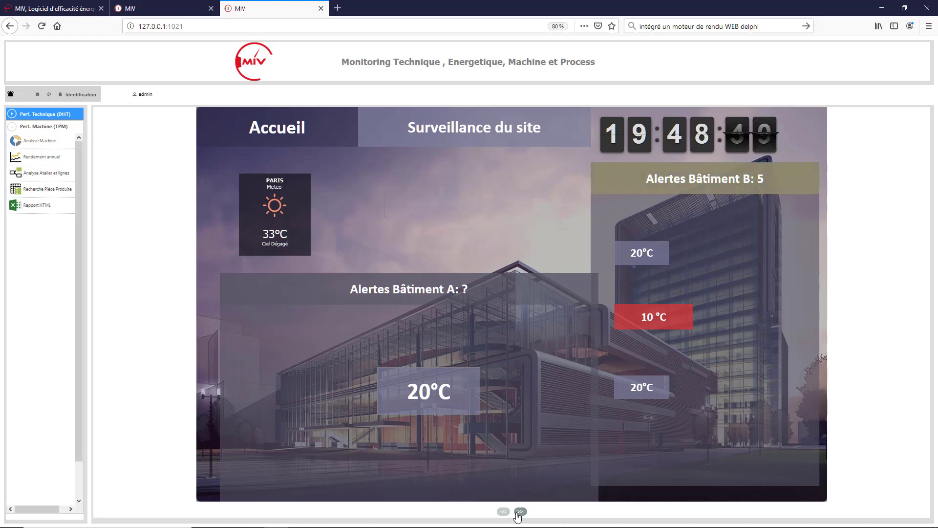
click(521, 511)
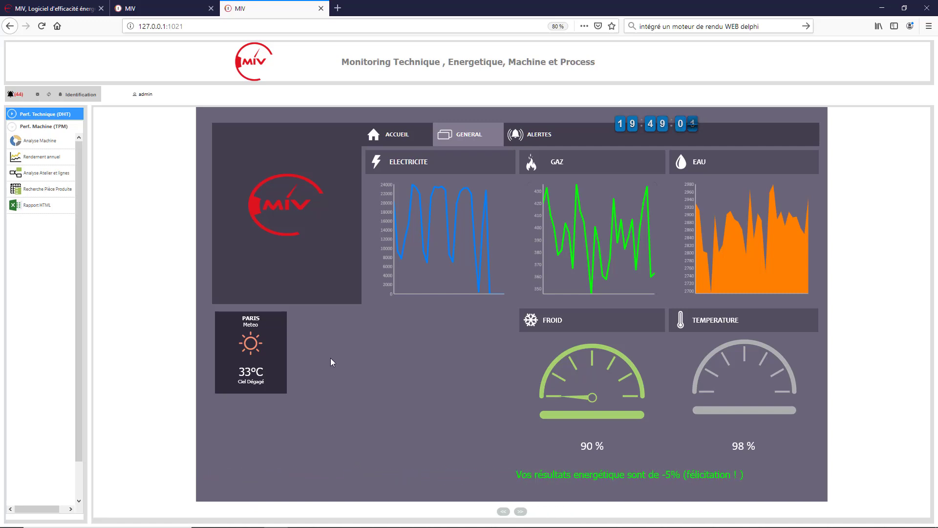
click(502, 512)
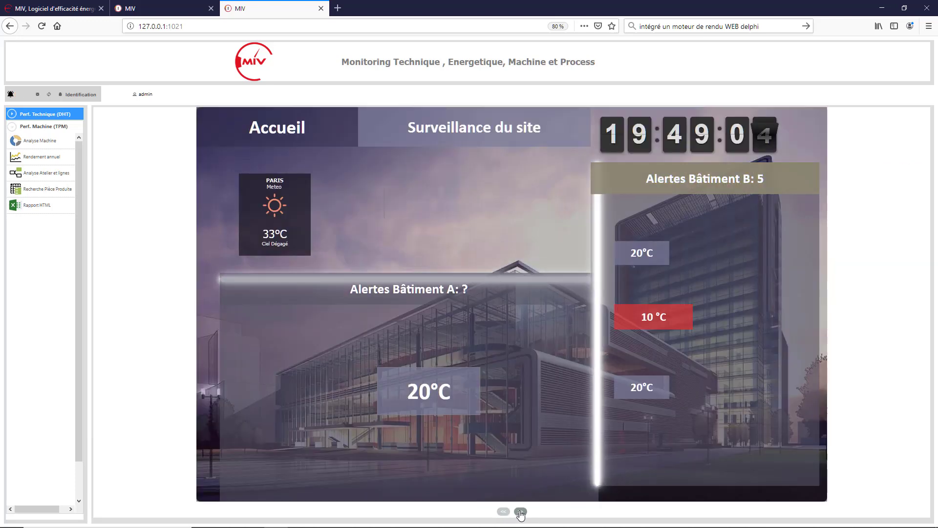
click(521, 512)
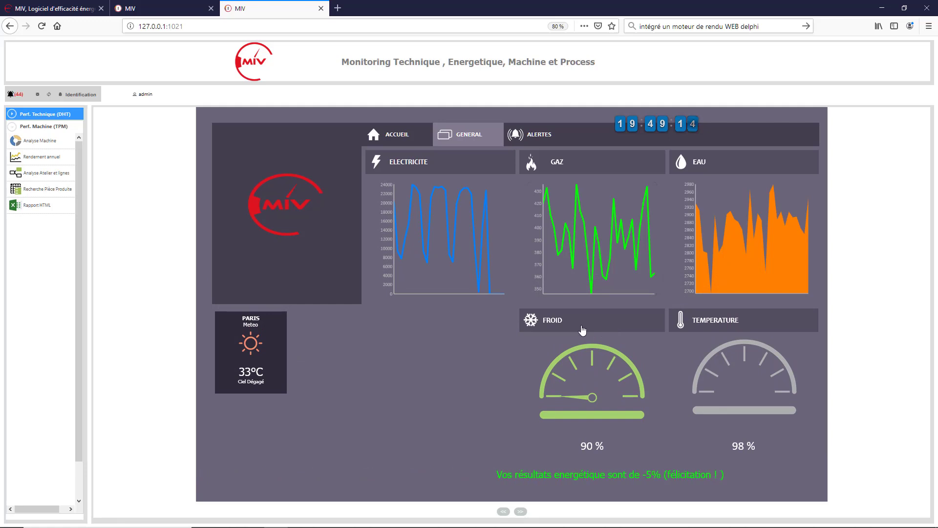
click(521, 512)
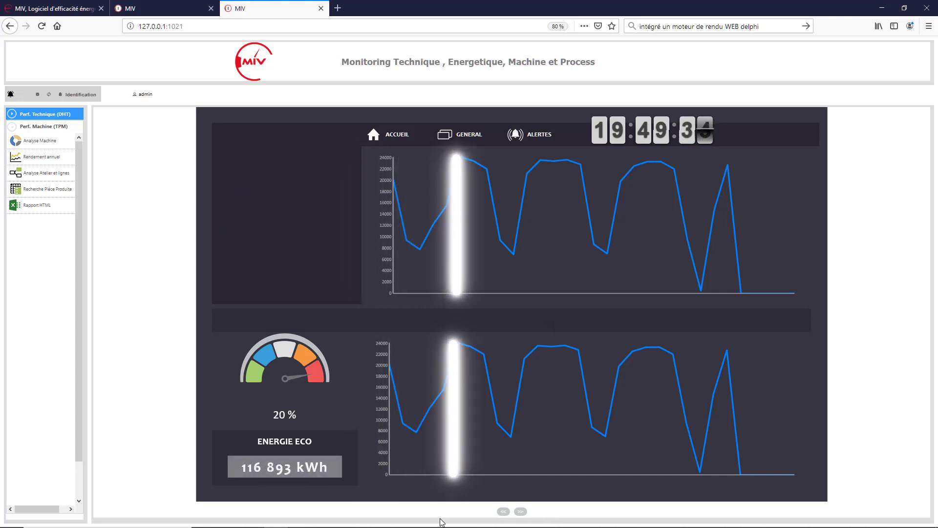
On the energy actions page, change the Changement de chaufferie text to Objectif -10%, and return to the preceding dashboard page.
click(520, 511)
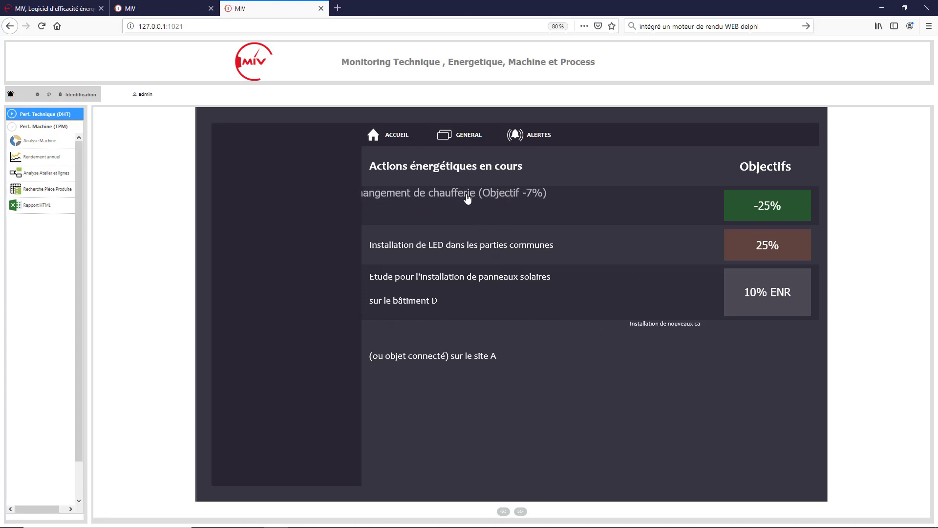
click(467, 198)
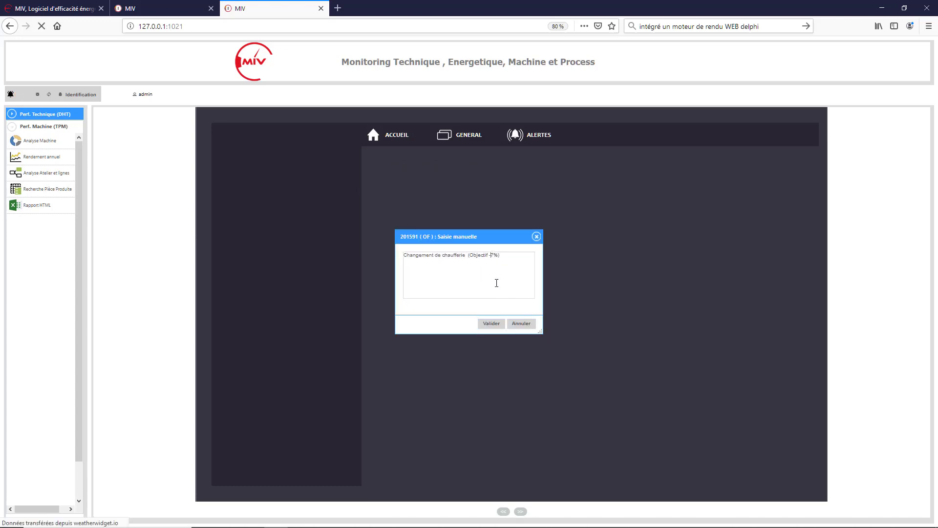
key(Delete)
text(10)
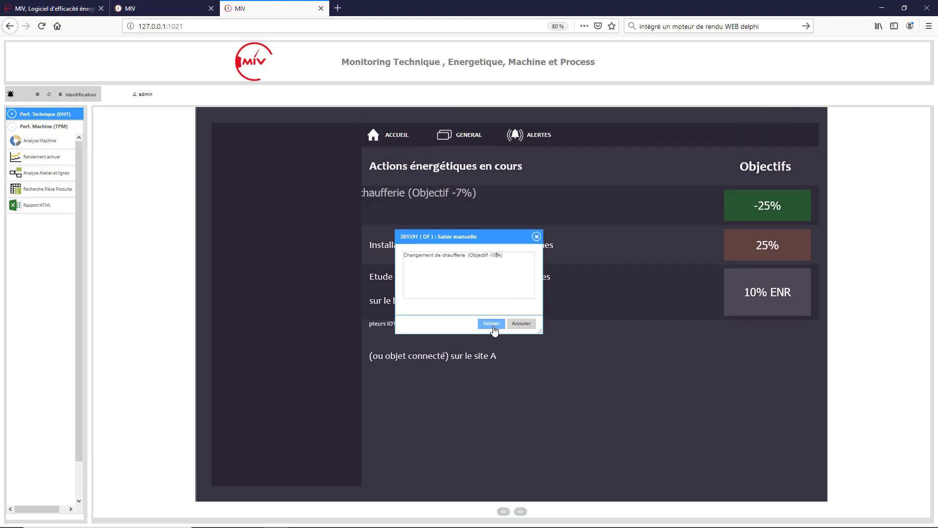
click(493, 326)
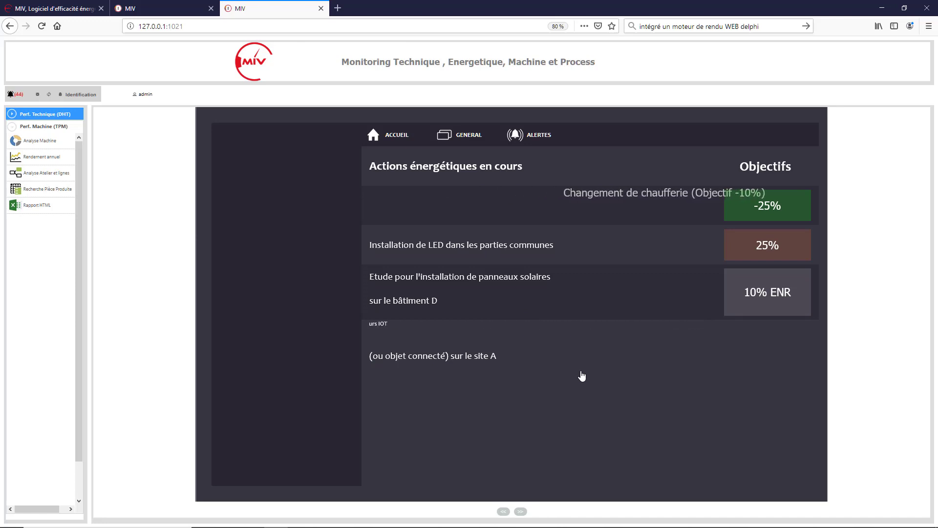
click(507, 510)
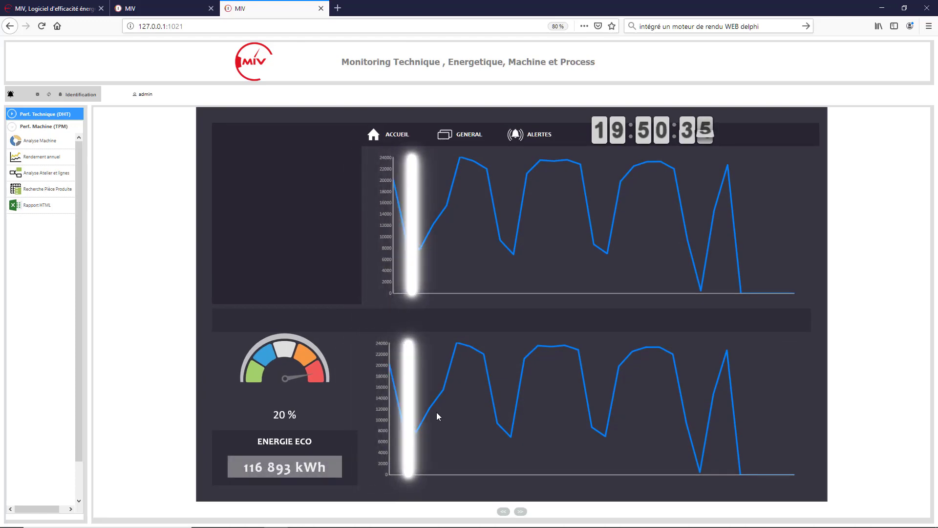
Page back through the dashboards from the energy curves, past the general overview, to the Surveillance du site home page.
mouse_move(533, 516)
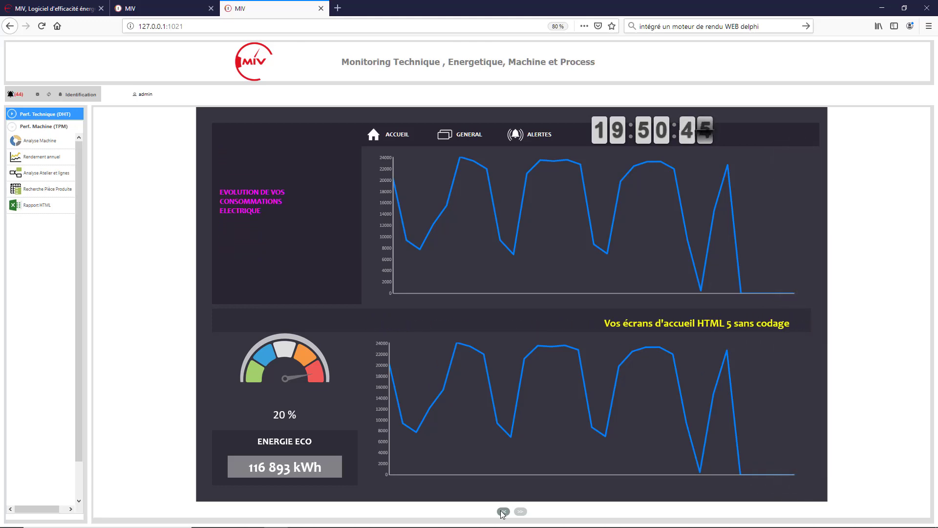
click(503, 512)
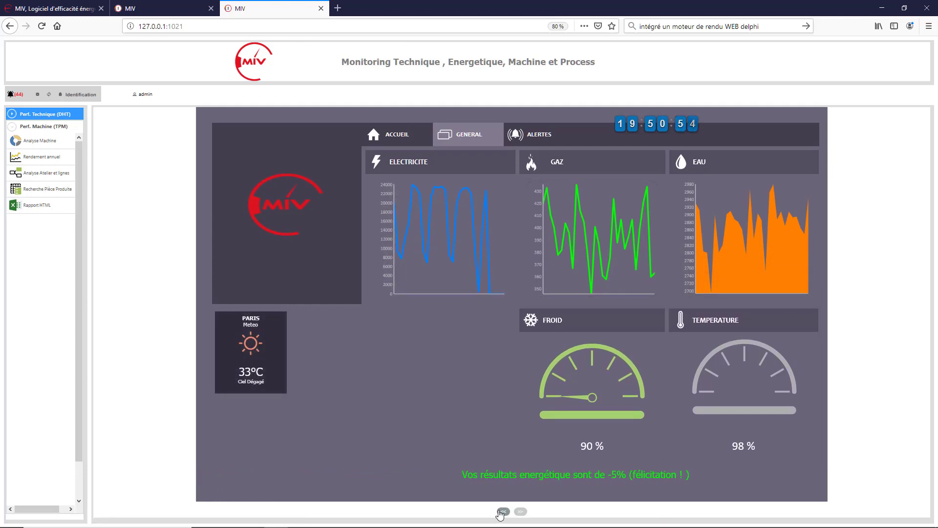
click(502, 512)
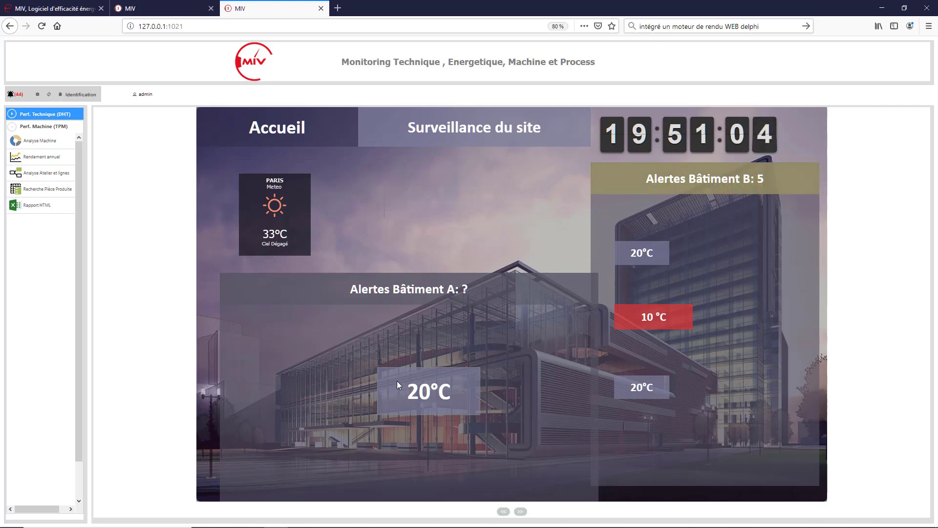
Switch to MIV-Console, open the Accueil slide of Demo_Dash_Tuto in the slide editor, and widen and reposition the editor window.
key(alt+Tab)
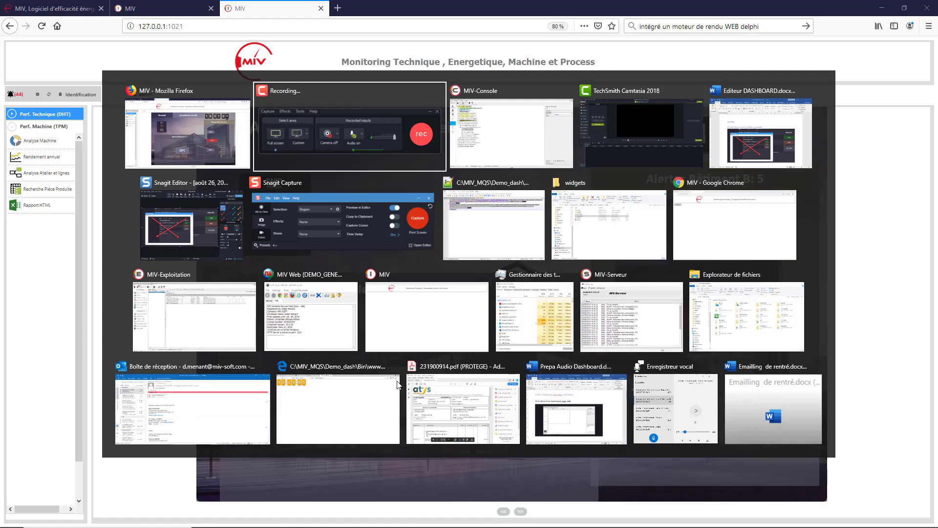
key(alt+Tab)
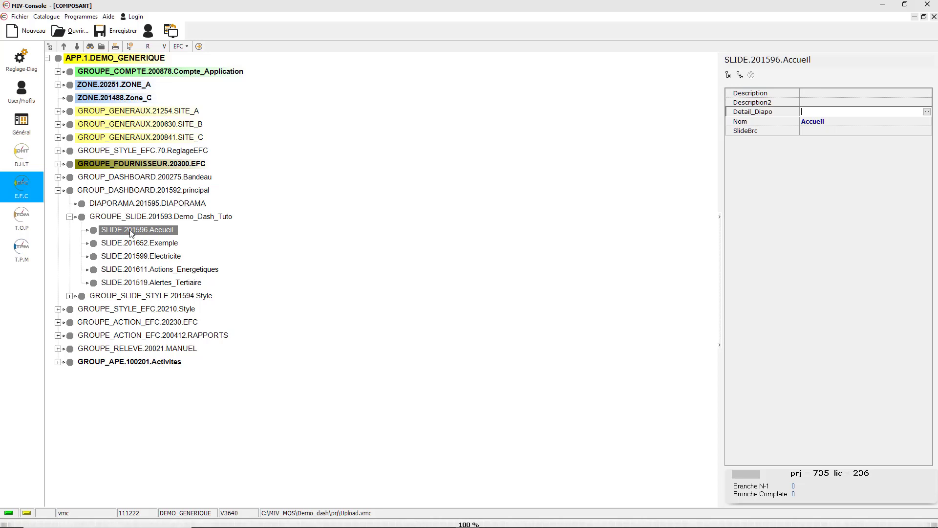
click(927, 111)
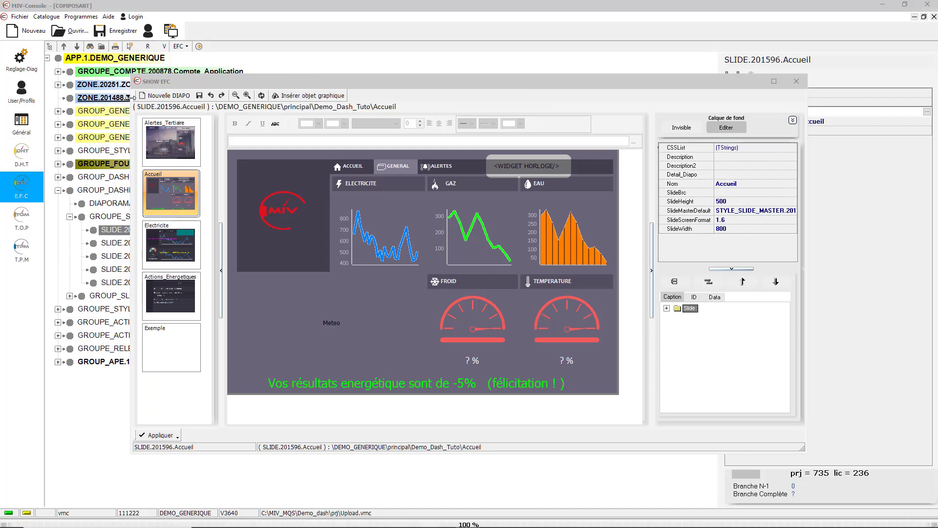
drag(132, 97, 61, 97)
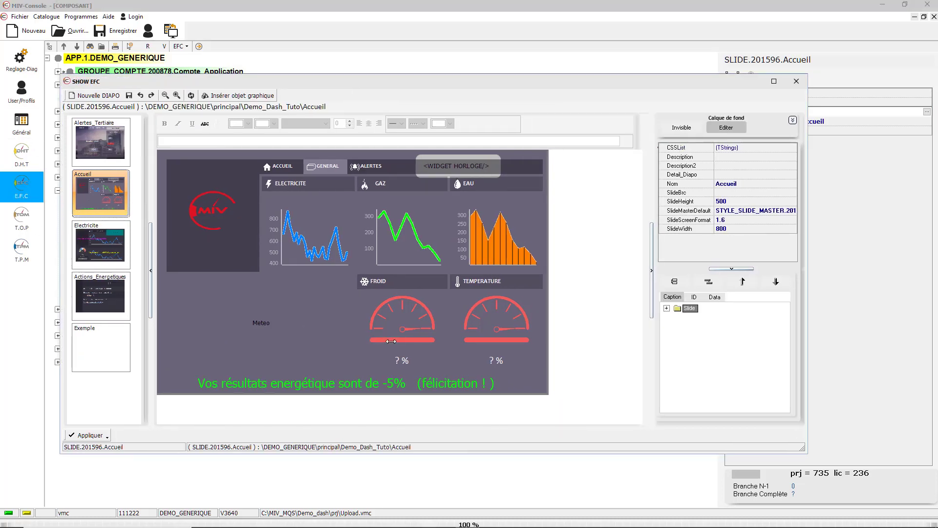
drag(363, 84, 410, 92)
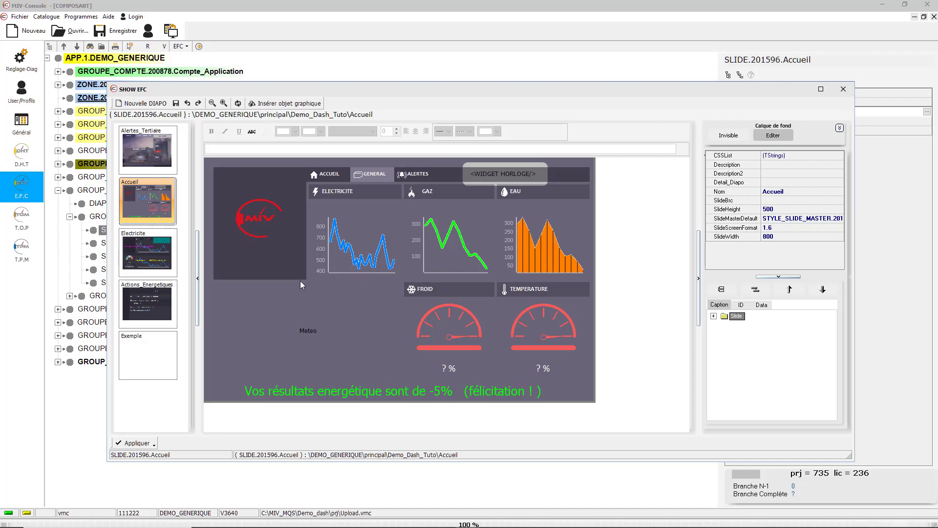
Move the MIV logo higher in the dark panel of the Accueil slide and shrink it into the panel's upper-left corner.
drag(254, 214, 254, 190)
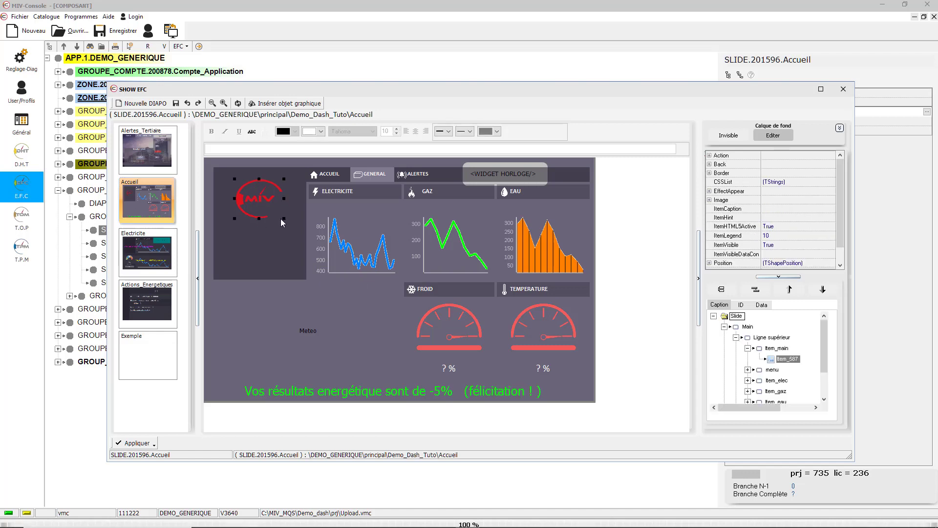
drag(282, 217, 242, 192)
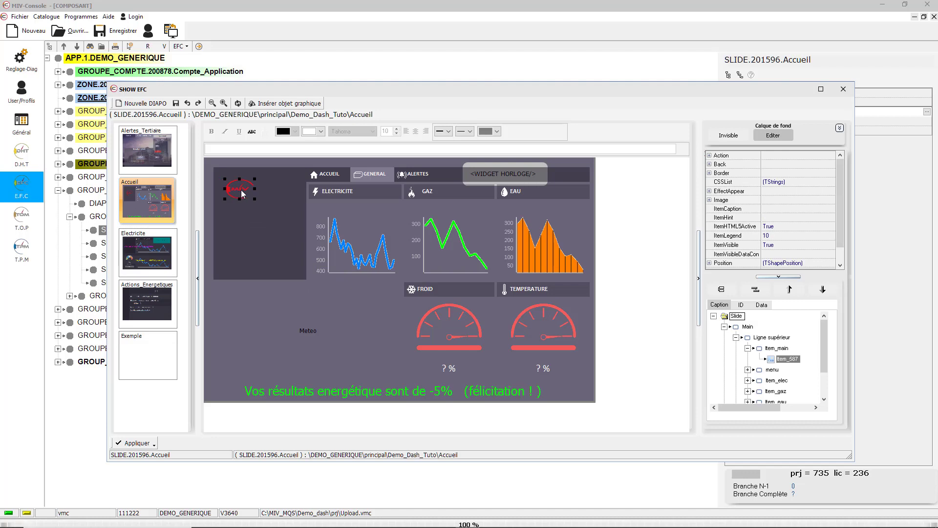
click(273, 221)
Insert a rounded rectangle shape, fit it inside the dark panel below the logo, and move the MIV logo into it.
click(286, 103)
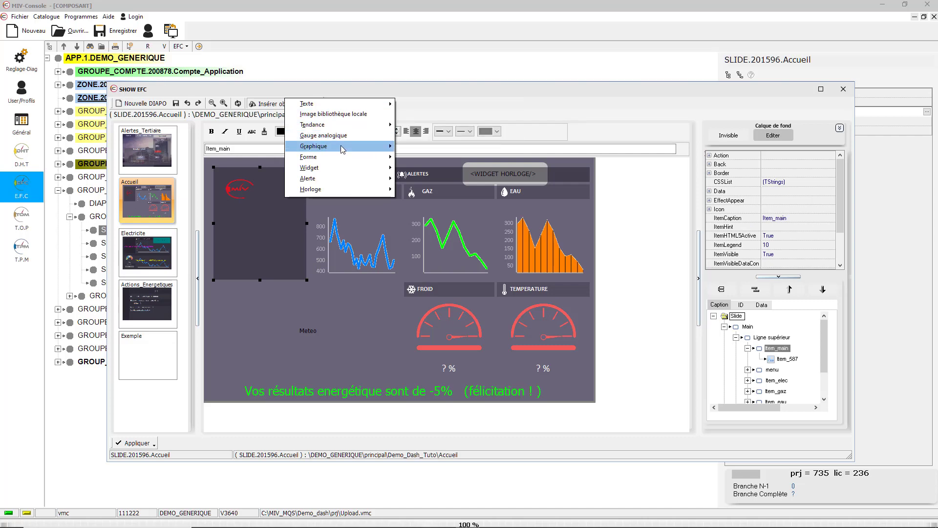
mouse_move(342, 157)
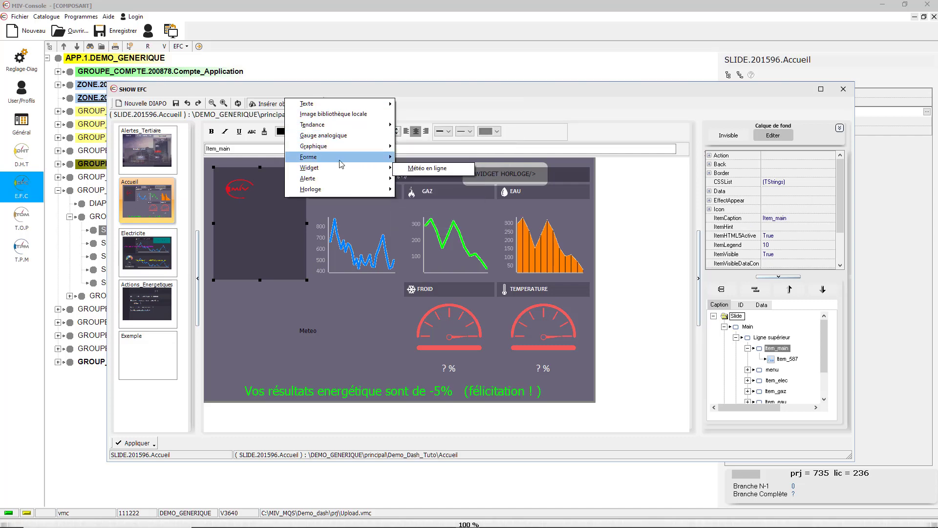
click(426, 167)
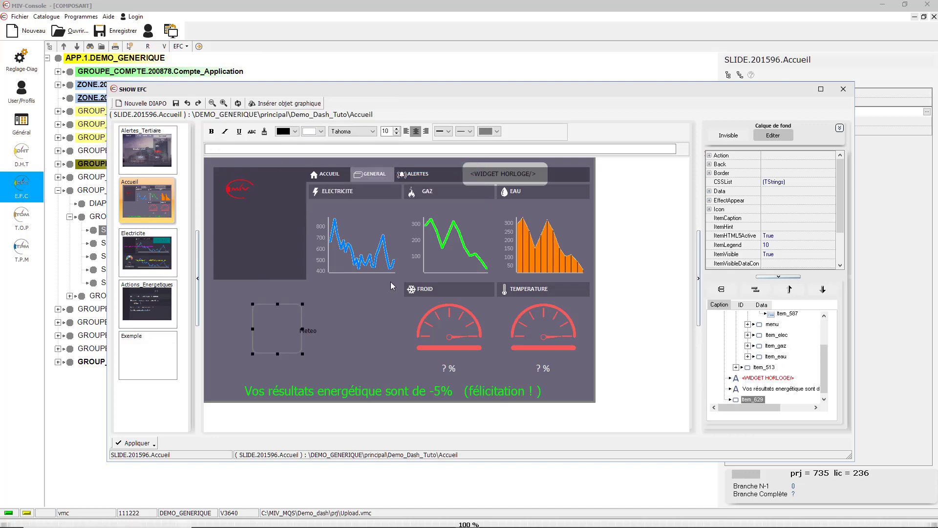
drag(287, 326, 255, 238)
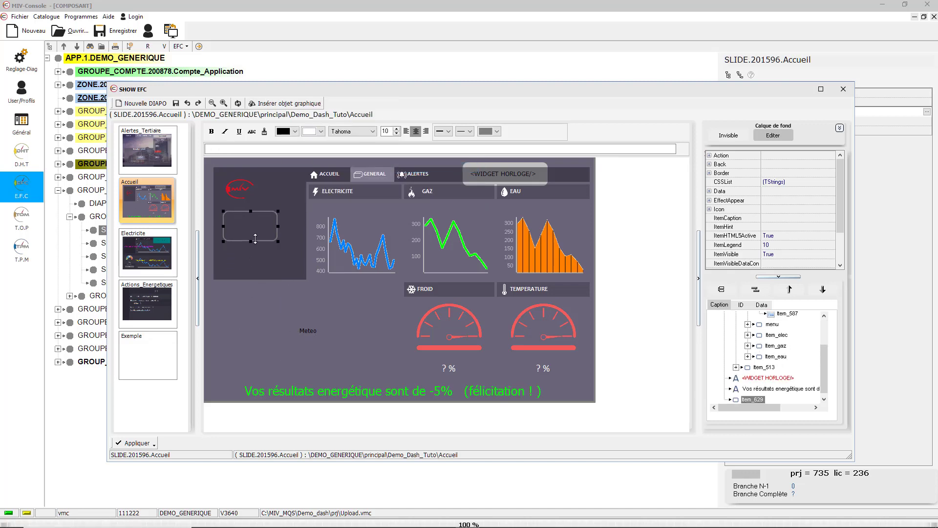
drag(240, 191, 249, 227)
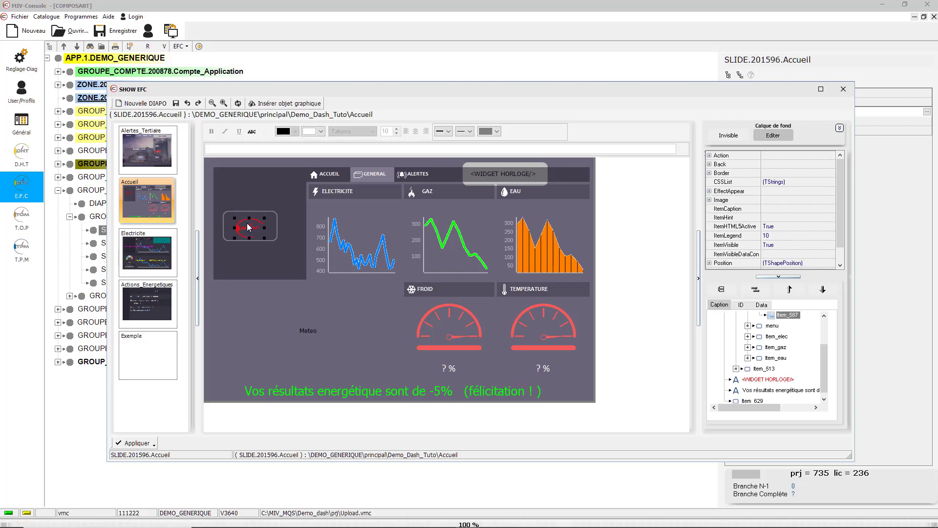
click(255, 271)
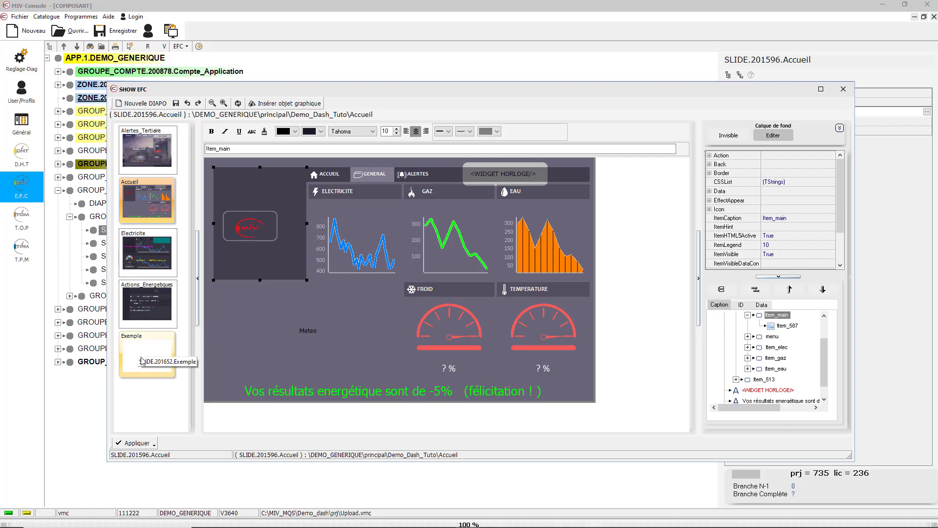
Open the empty Exemple slide and insert the quartier.png image from the local image library.
click(154, 340)
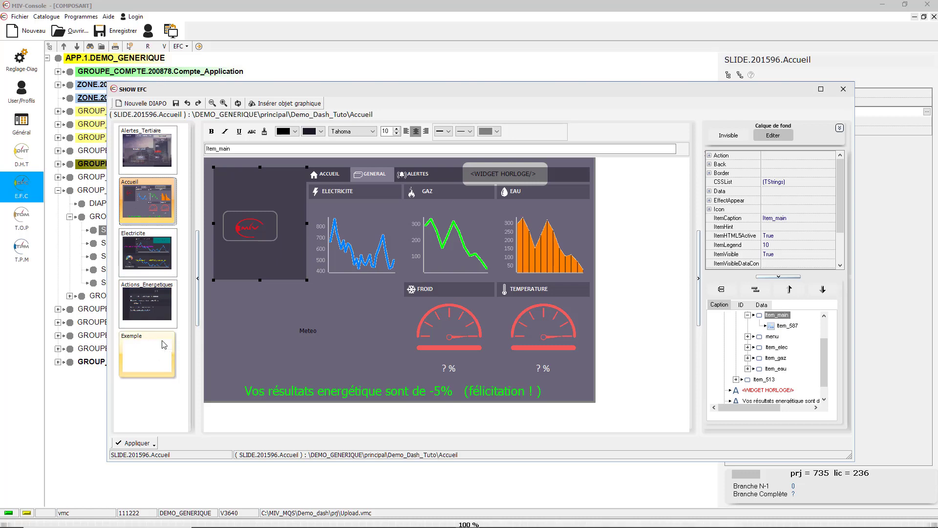
click(427, 287)
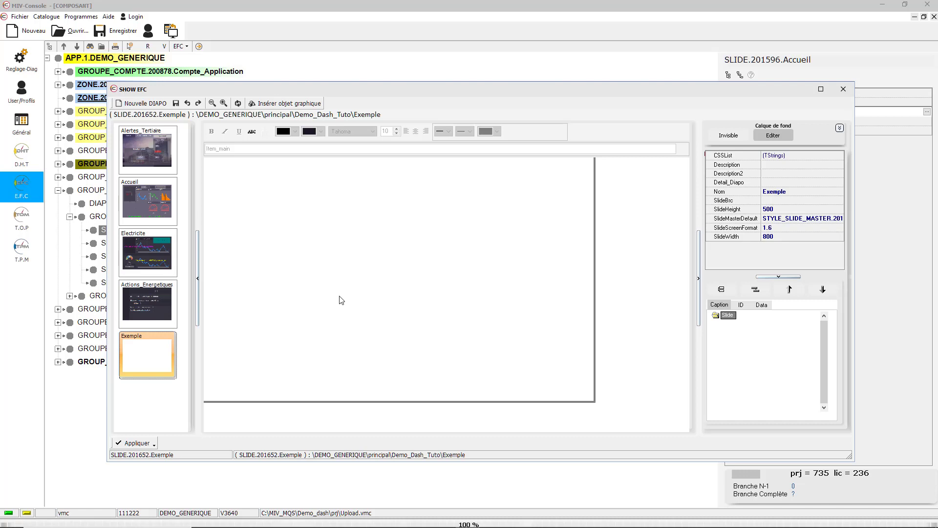
click(301, 104)
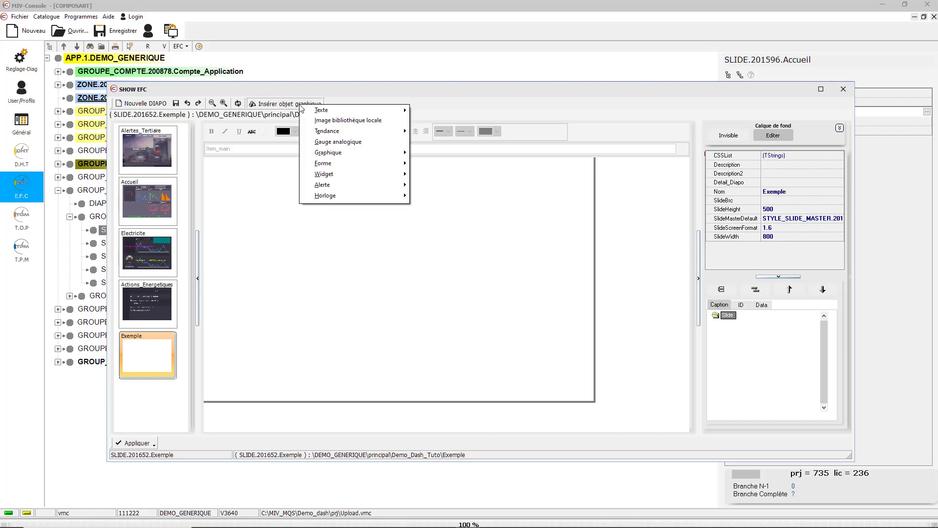
click(338, 121)
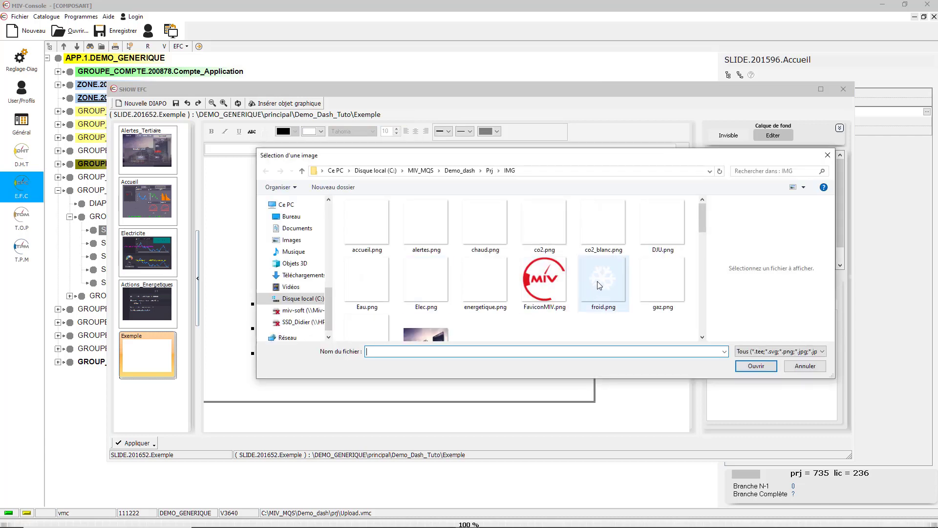
scroll(595, 282, down, 3)
scroll(440, 295, down, 3)
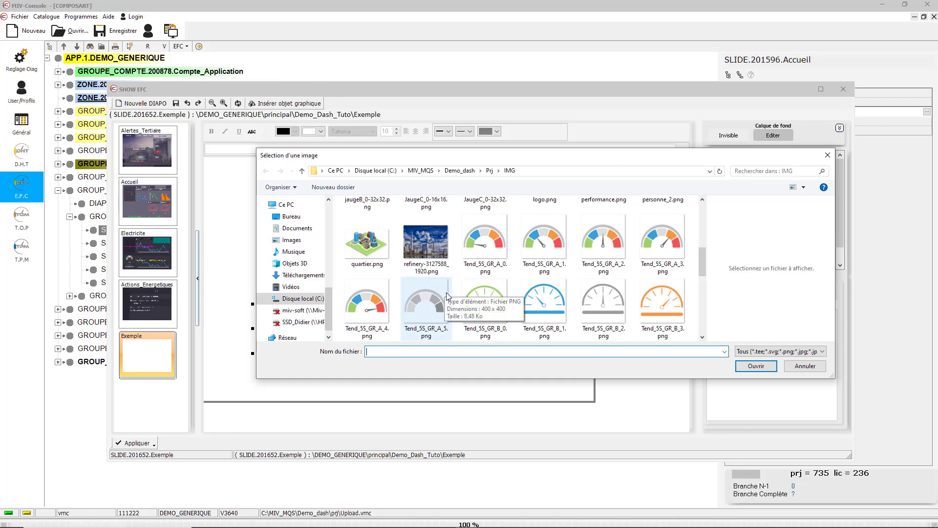
click(365, 246)
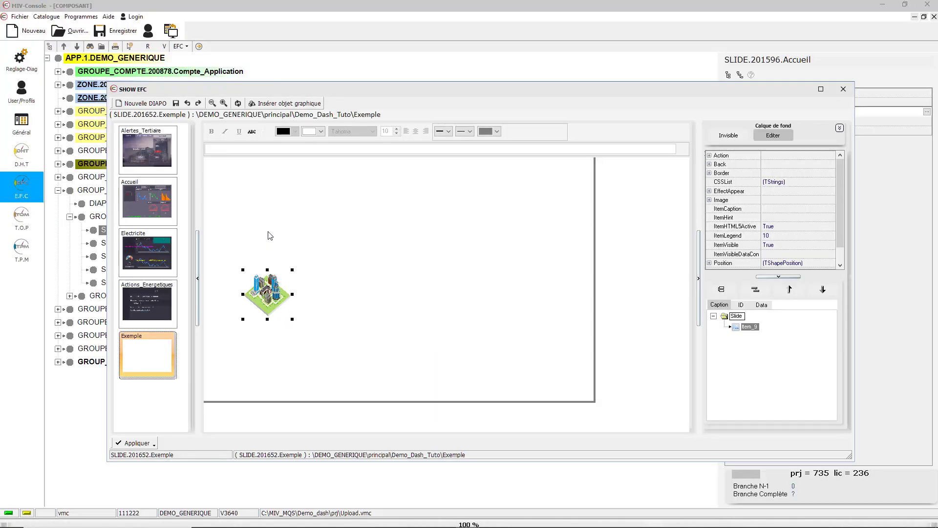
Enlarge the quartier image to about three times its inserted size and place it in the upper-left area of the Exemple slide.
drag(267, 296, 387, 337)
drag(332, 262, 318, 249)
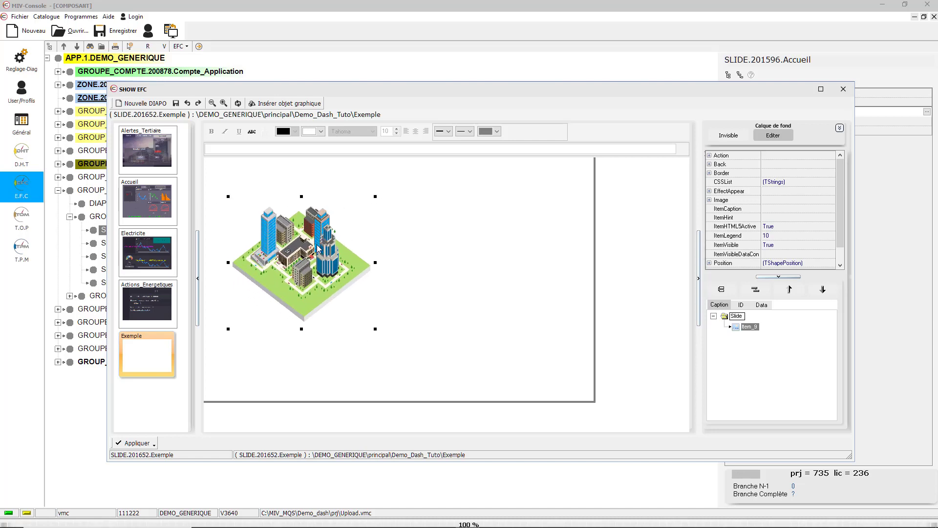
click(444, 272)
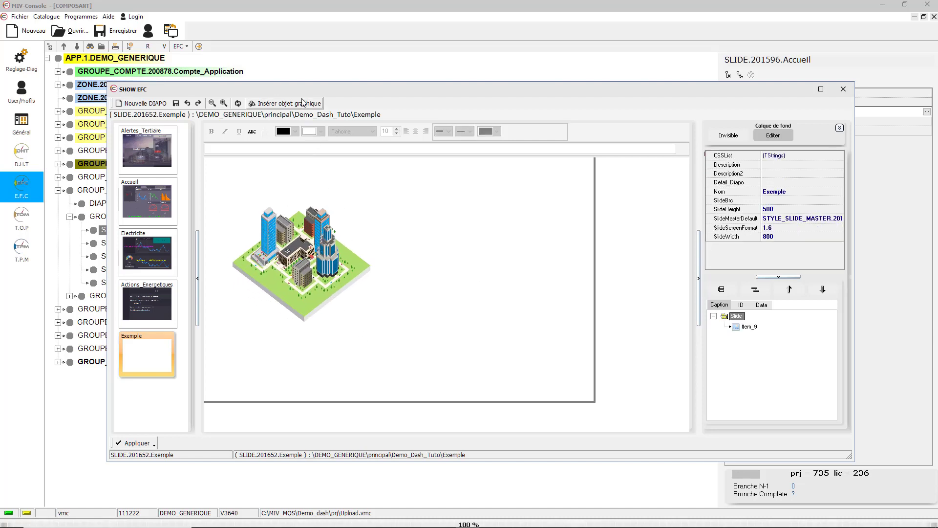
Insert a Courbes simples graph on the Exemple slide, preview the Courbe_Elec style, and select the Courbe_gaz style.
click(303, 104)
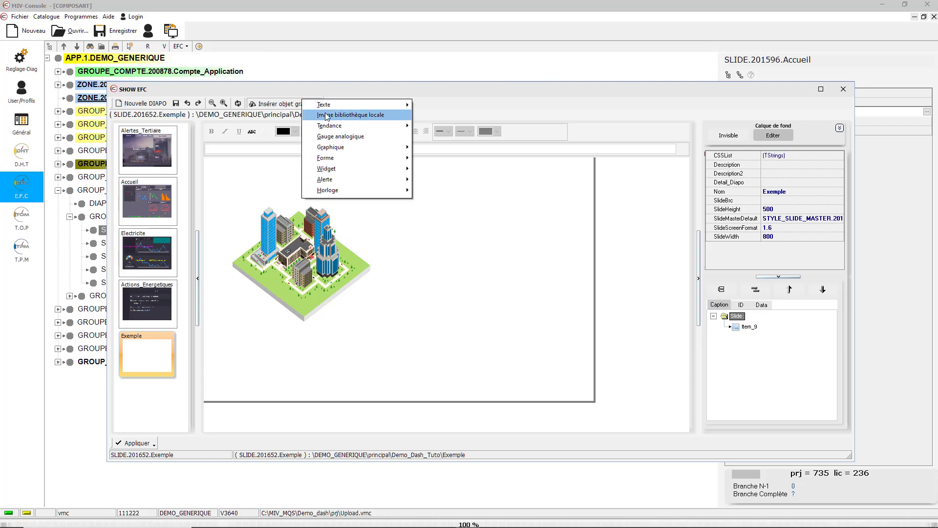
mouse_move(334, 152)
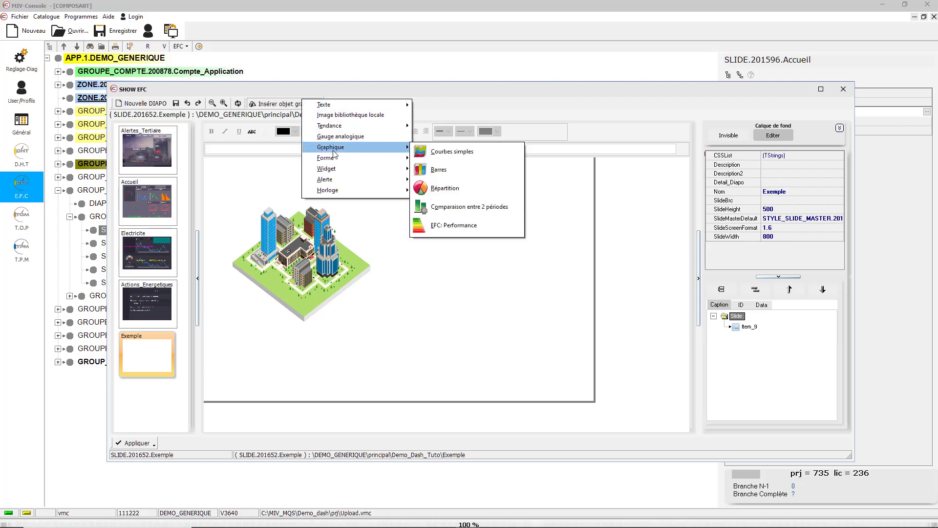
click(451, 153)
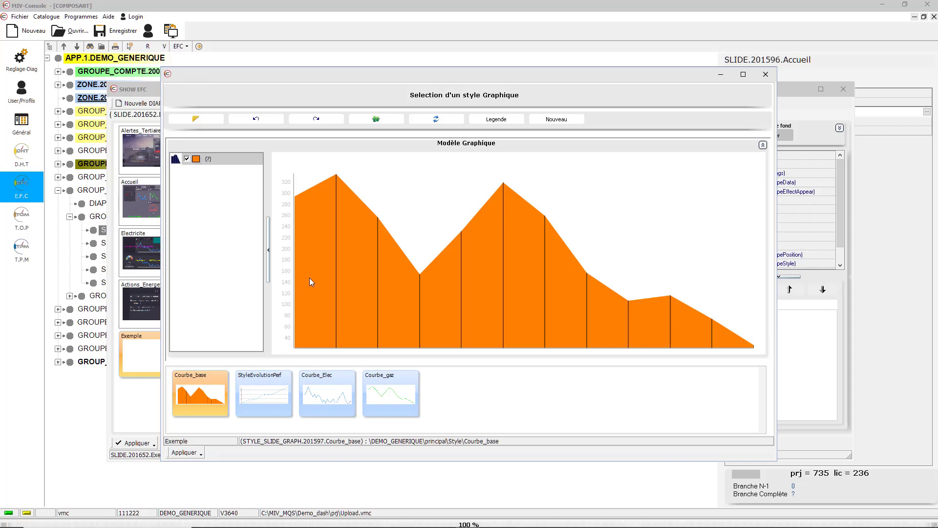
click(396, 397)
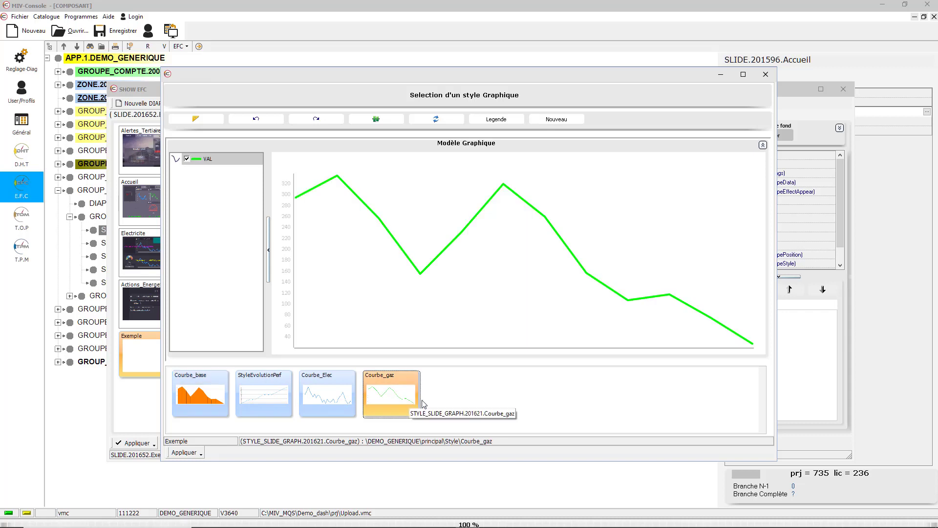
click(328, 398)
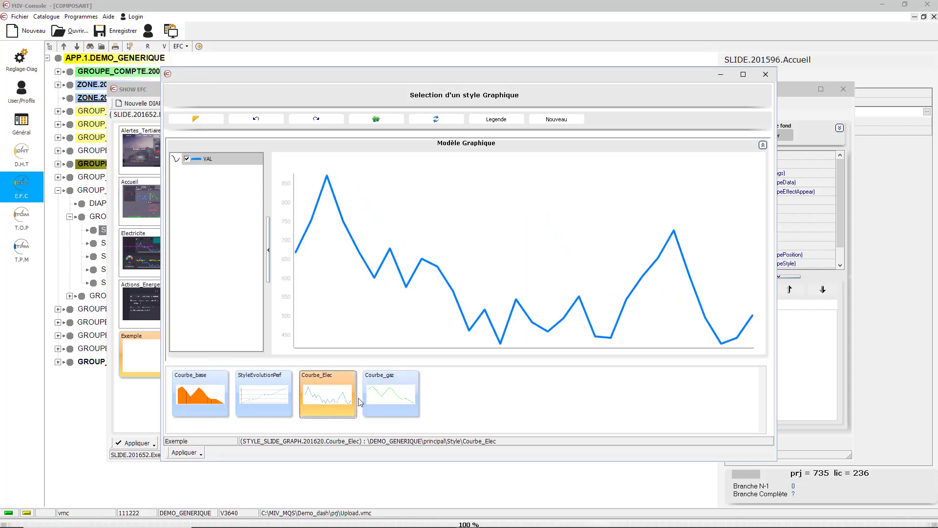
click(384, 401)
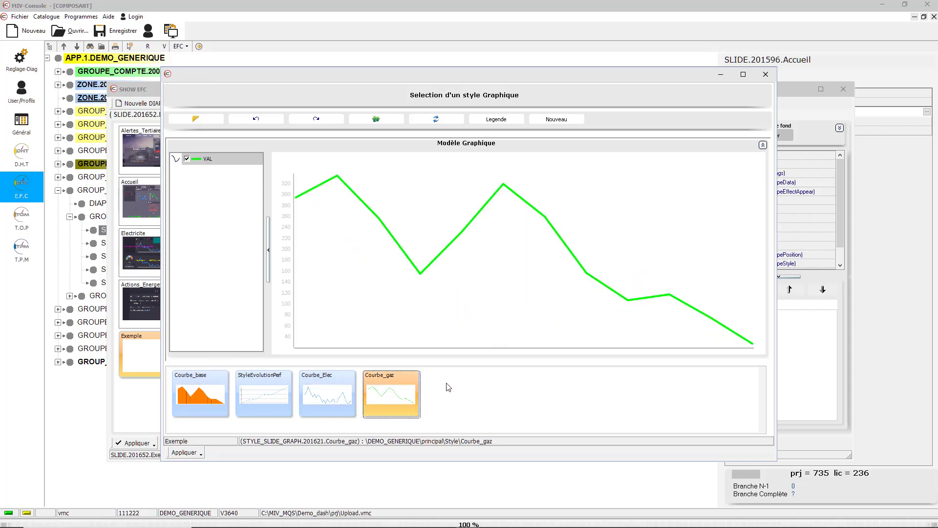
Change the chart type of the VAL series in Courbe_gaz to Aire.
double_click(211, 165)
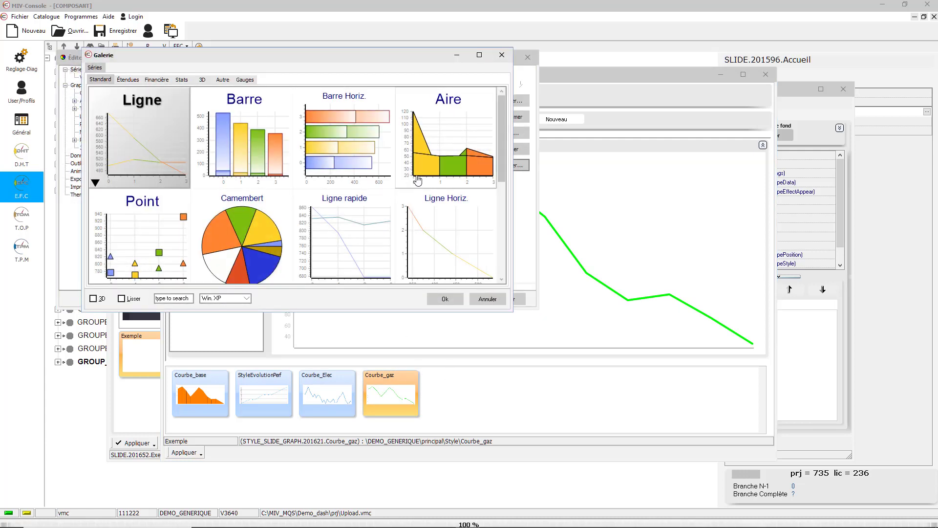
click(426, 166)
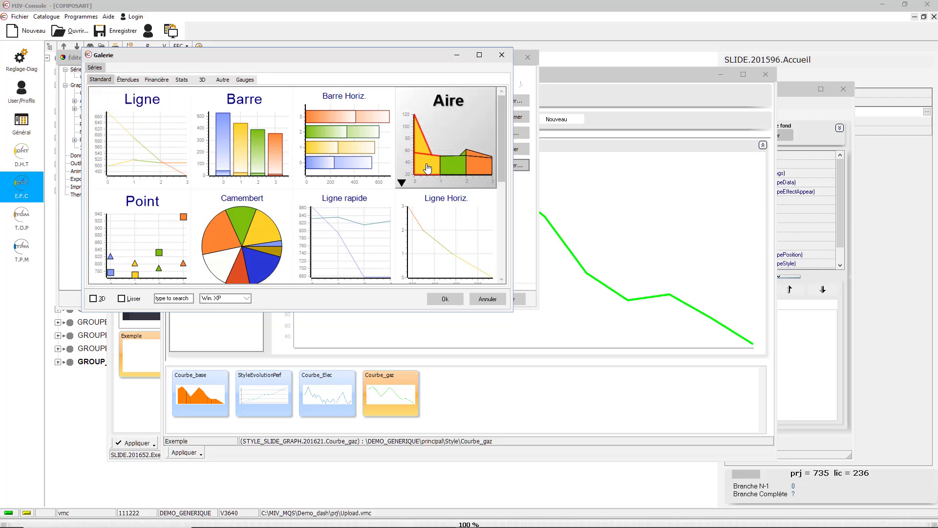
double_click(426, 166)
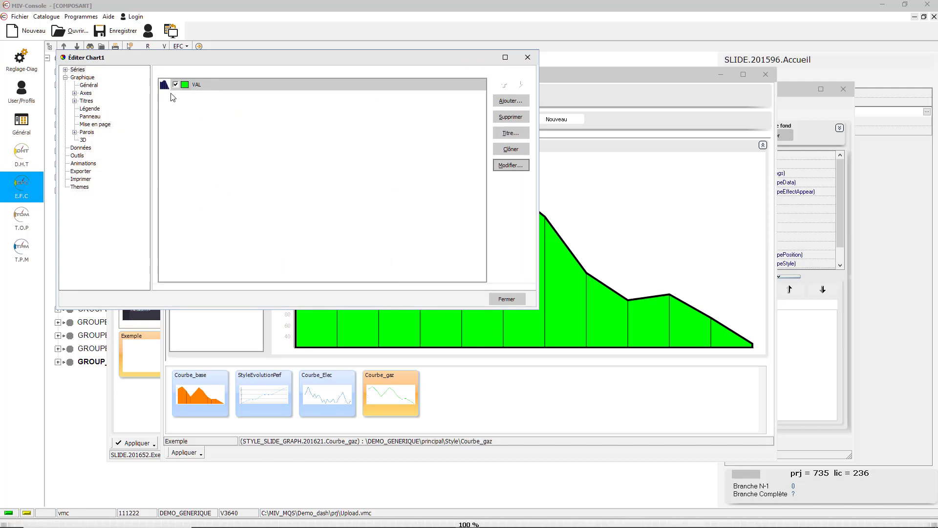
Examine the mark and format settings of the VAL series in the Courbe_gaz chart editor.
double_click(77, 70)
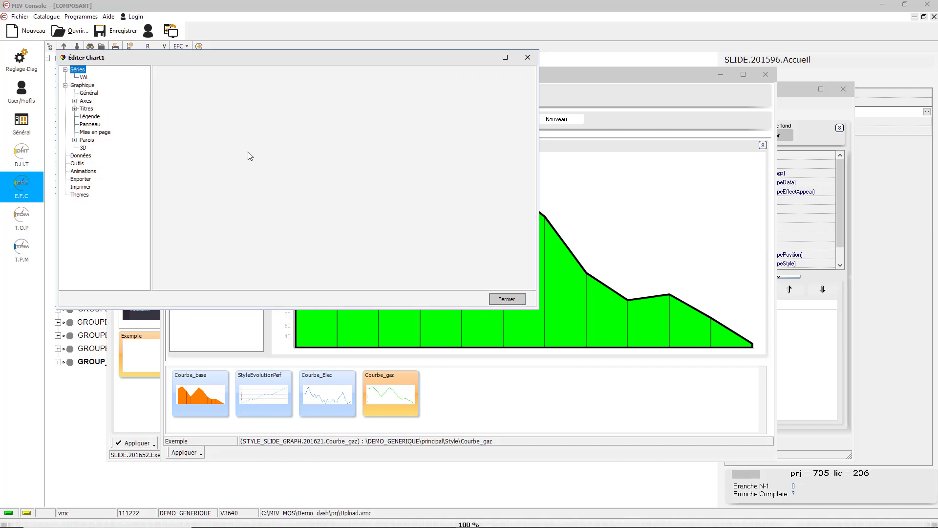
click(84, 78)
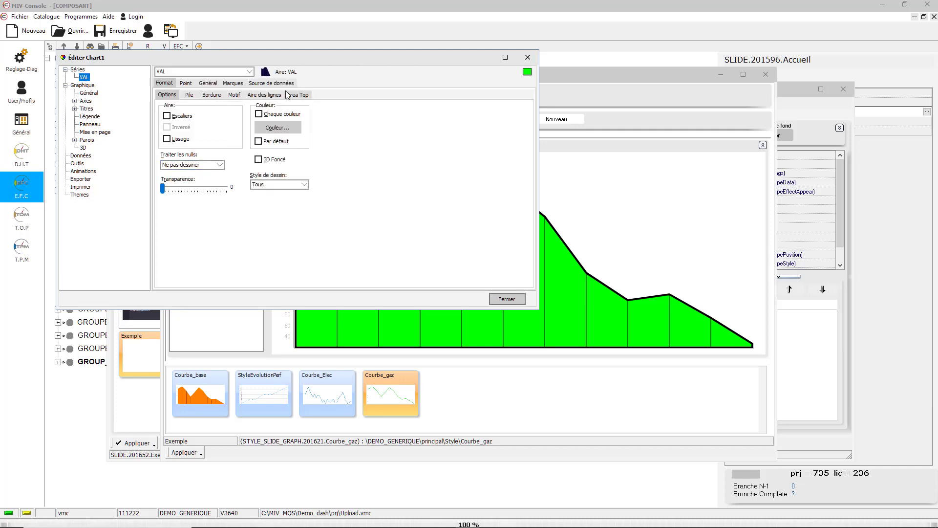
click(228, 84)
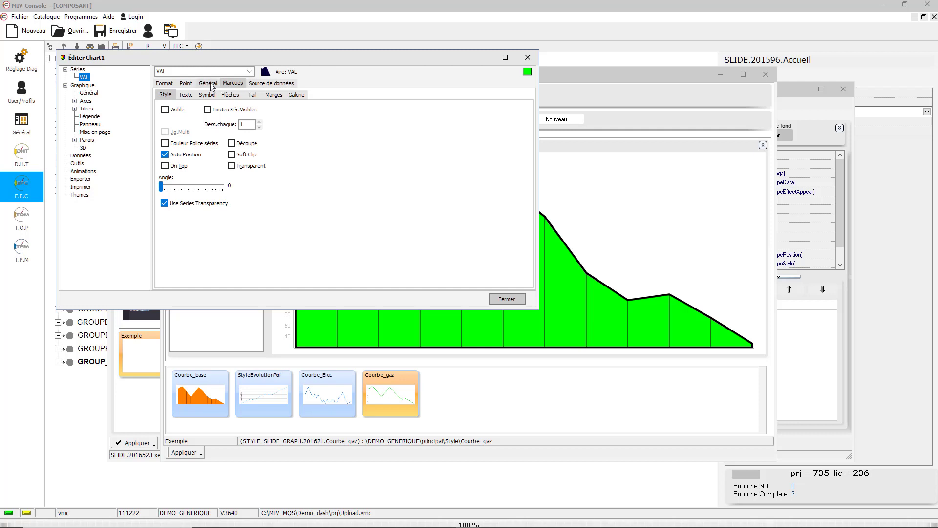
click(165, 83)
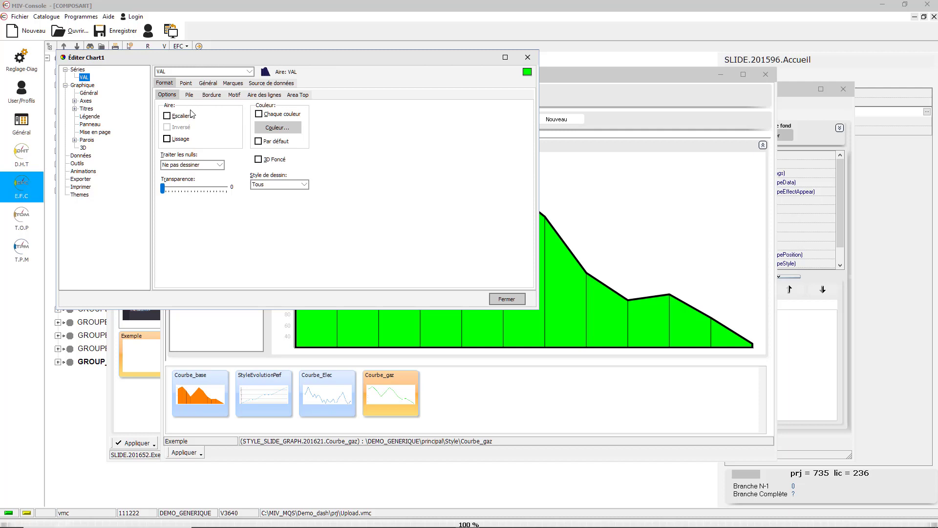
click(189, 95)
click(212, 95)
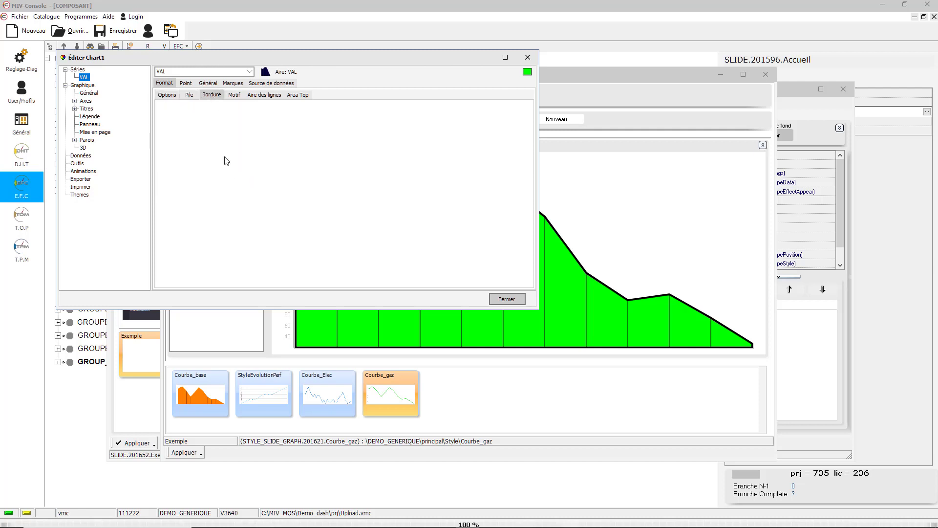
click(507, 299)
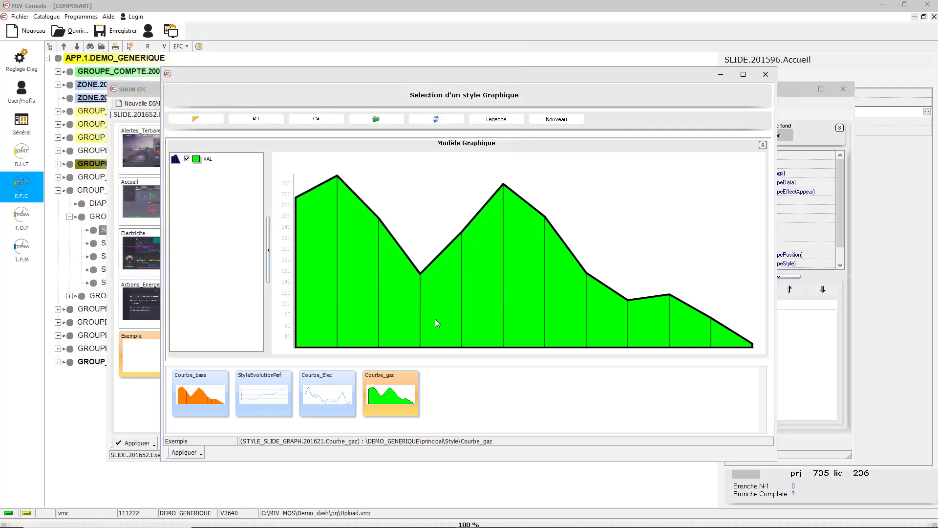
Apply the Courbe_gaz style and assign the Average of the MESURE Temperature_LORA as the VAL series' data source.
click(184, 453)
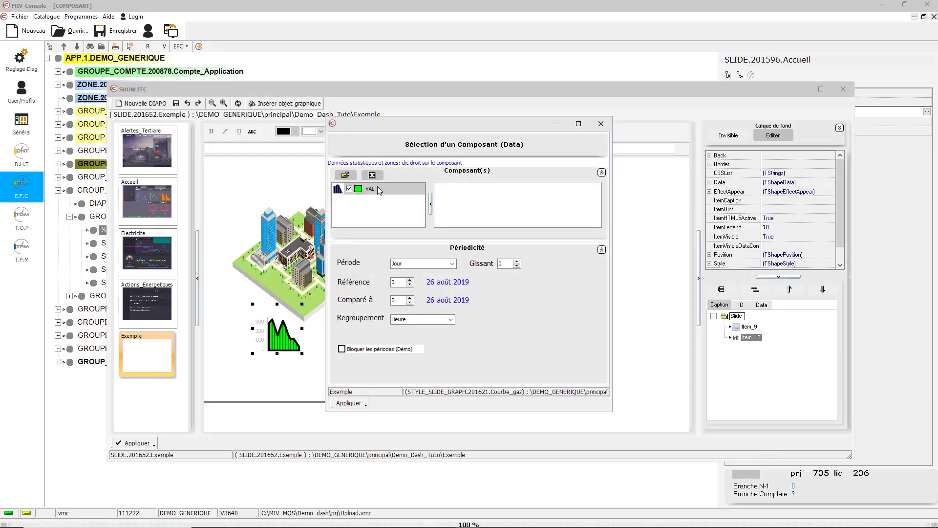
right_click(344, 172)
mouse_move(373, 186)
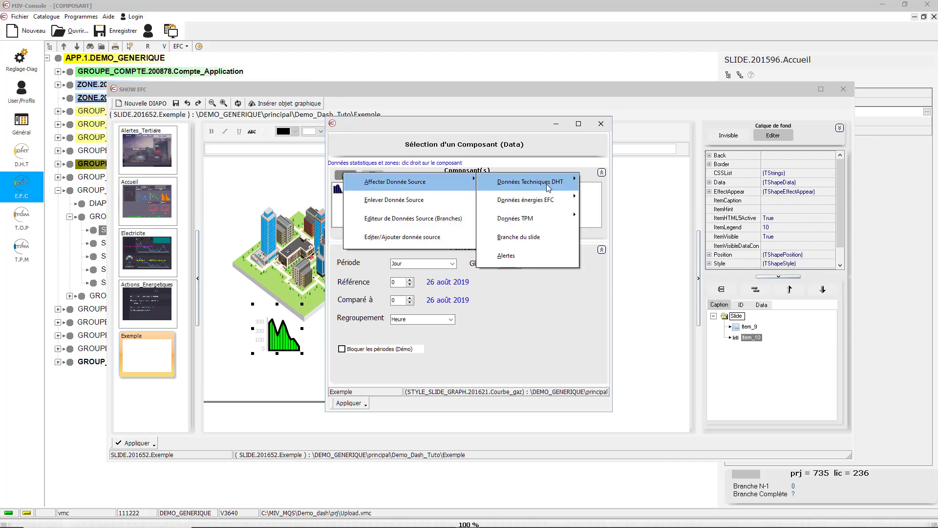
mouse_move(549, 188)
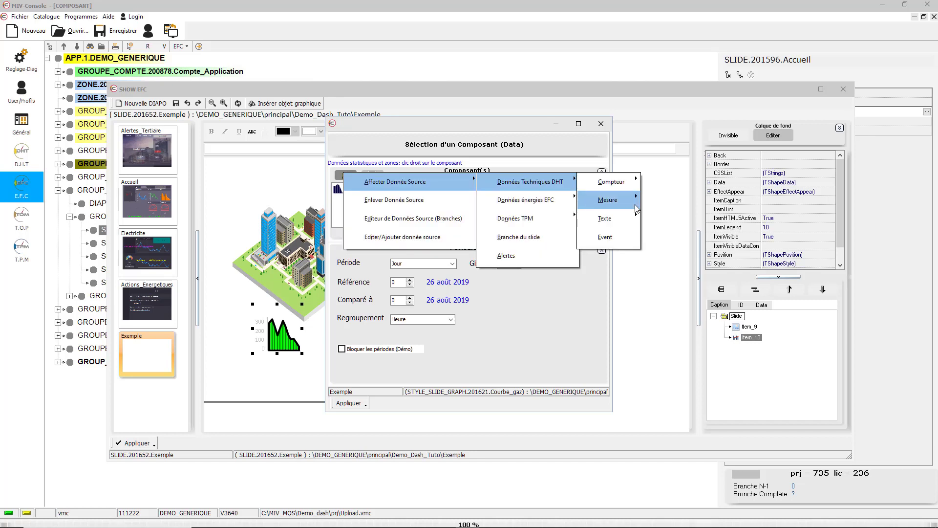
mouse_move(638, 208)
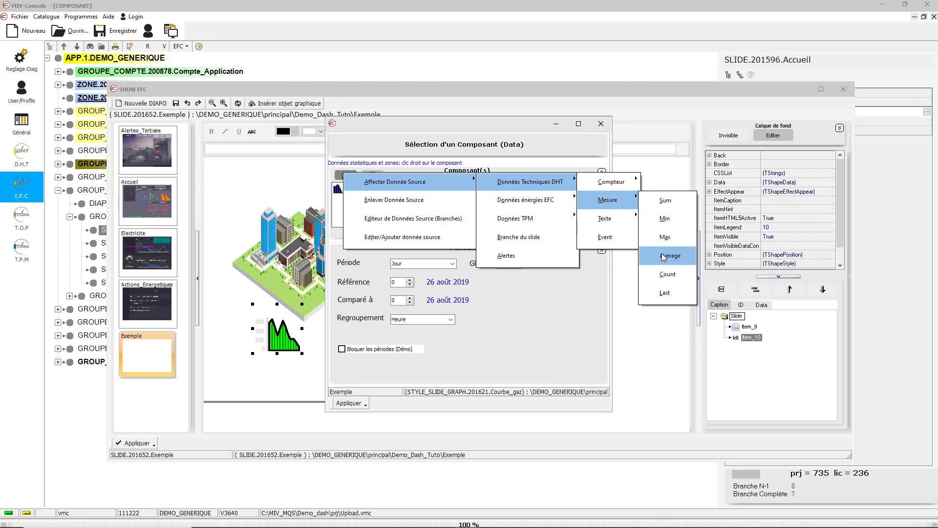
click(664, 257)
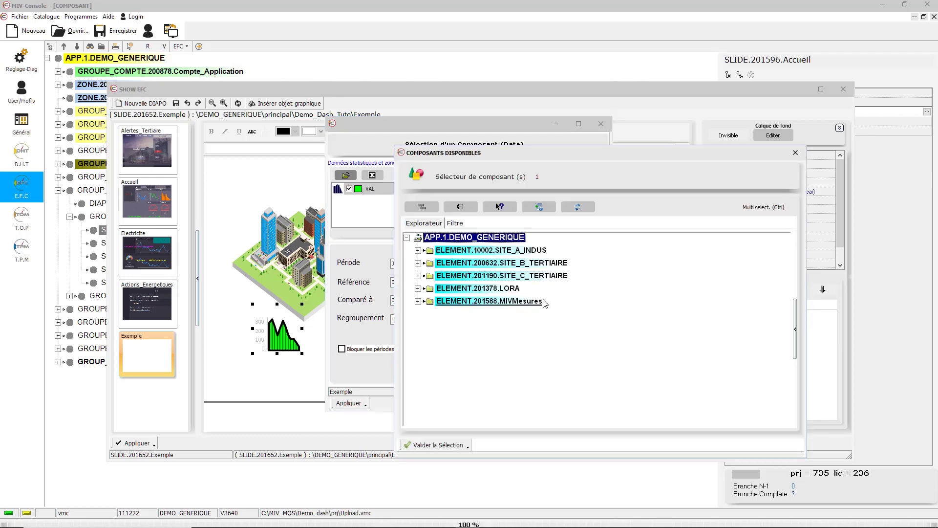
click(417, 289)
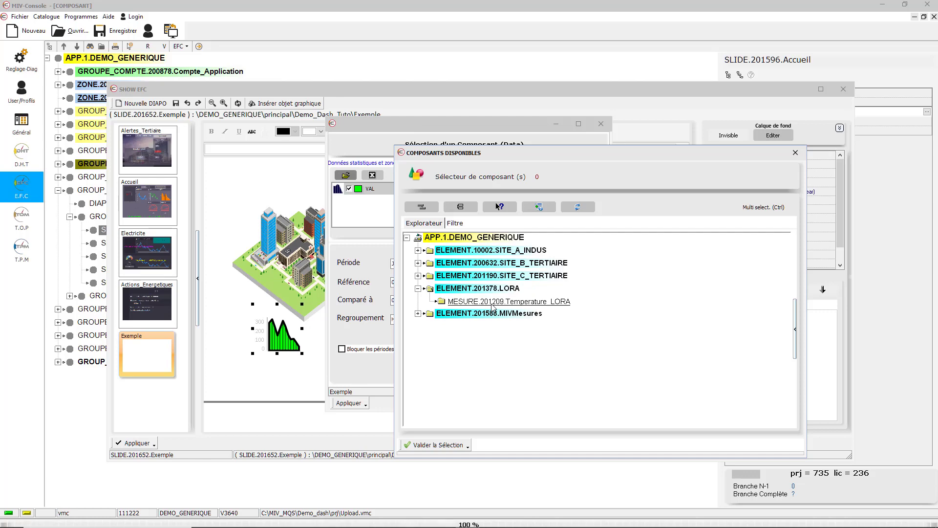
double_click(492, 302)
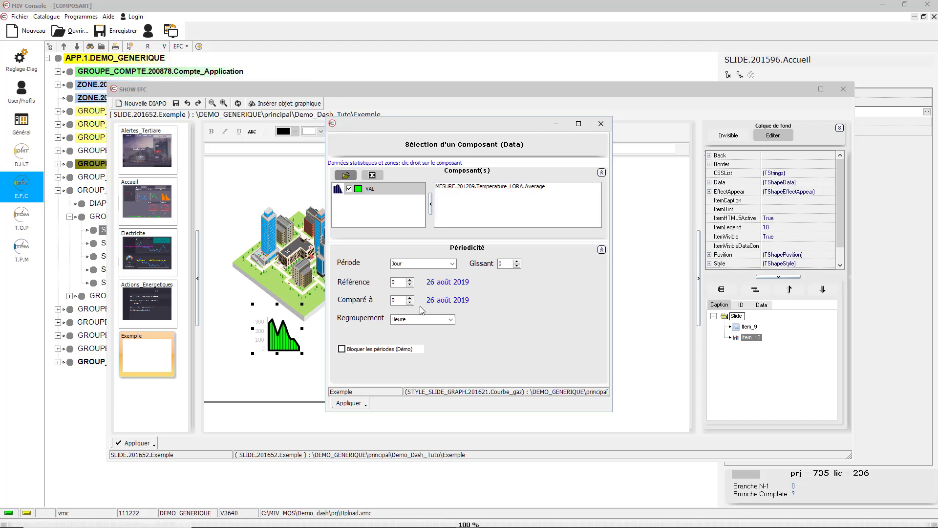
click(348, 403)
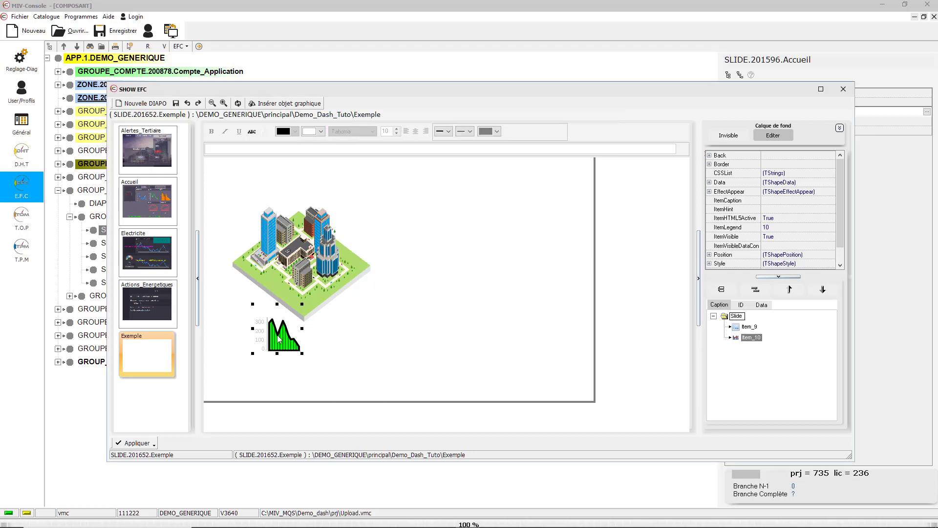
Move the graph beside the quartier image and enlarge it to about three times its inserted size.
drag(279, 338, 551, 313)
mouse_move(462, 314)
mouse_down()
mouse_move(457, 241)
mouse_move(472, 330)
mouse_up()
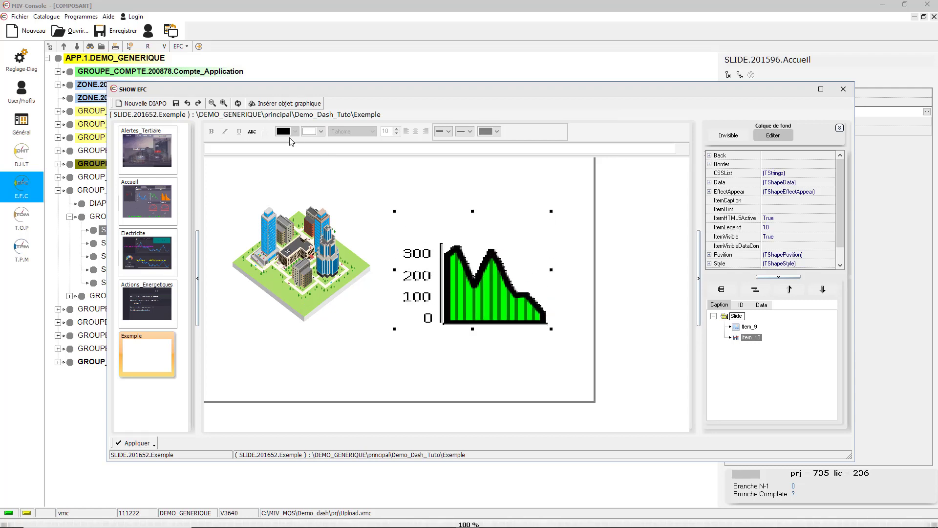
click(238, 103)
drag(471, 294, 454, 278)
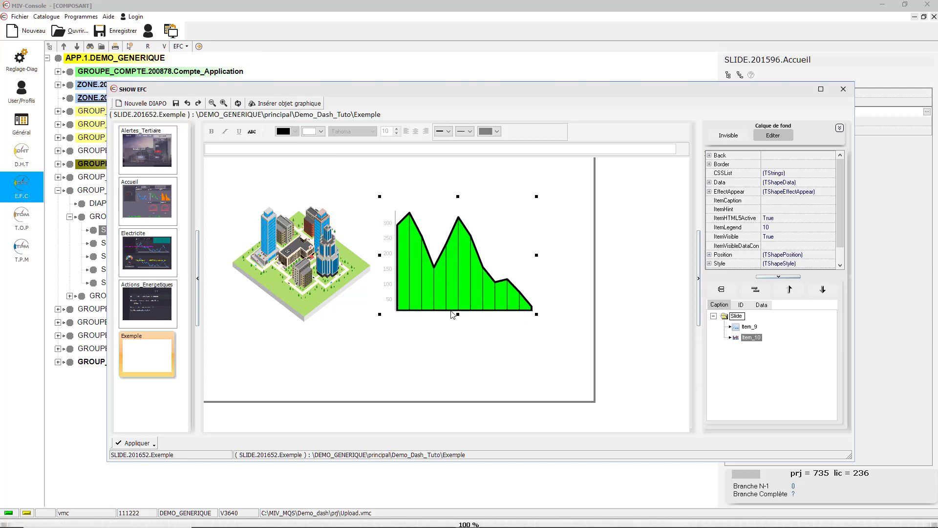
drag(458, 313, 456, 340)
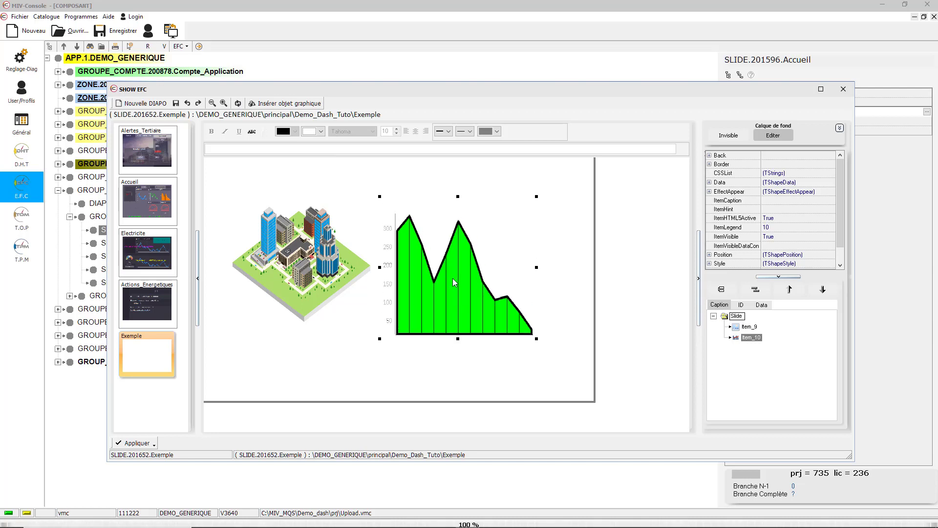
click(352, 348)
Insert a Texte simple object reading "Message Defilant" and place it below the quartier image.
click(289, 104)
mouse_move(327, 108)
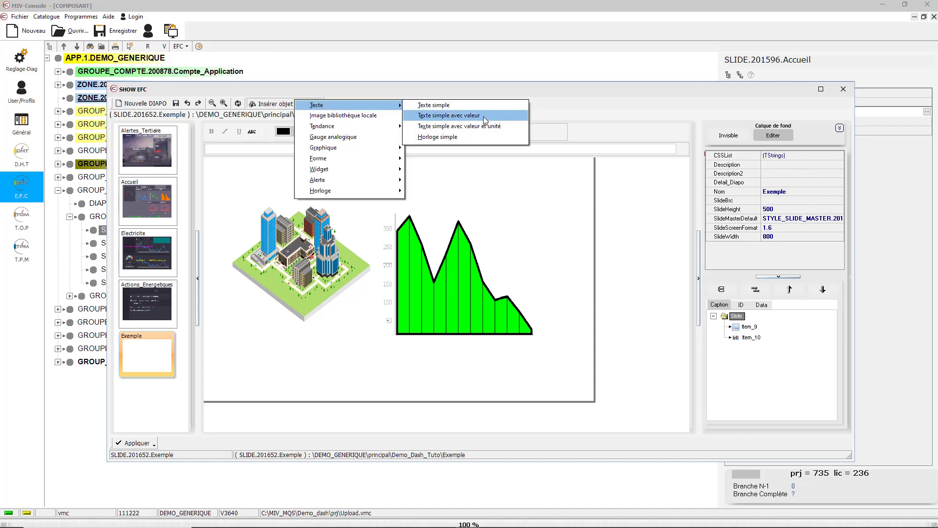
click(450, 106)
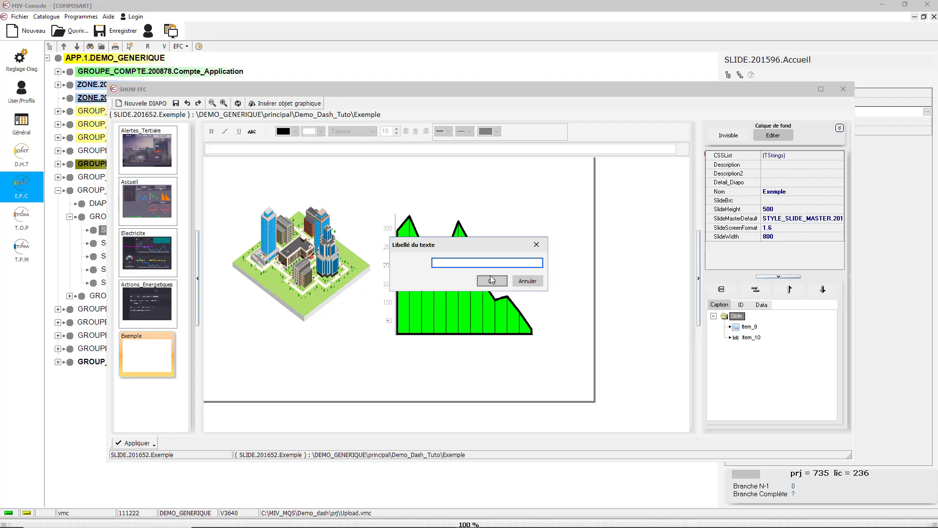
text(Message Defilant)
click(491, 277)
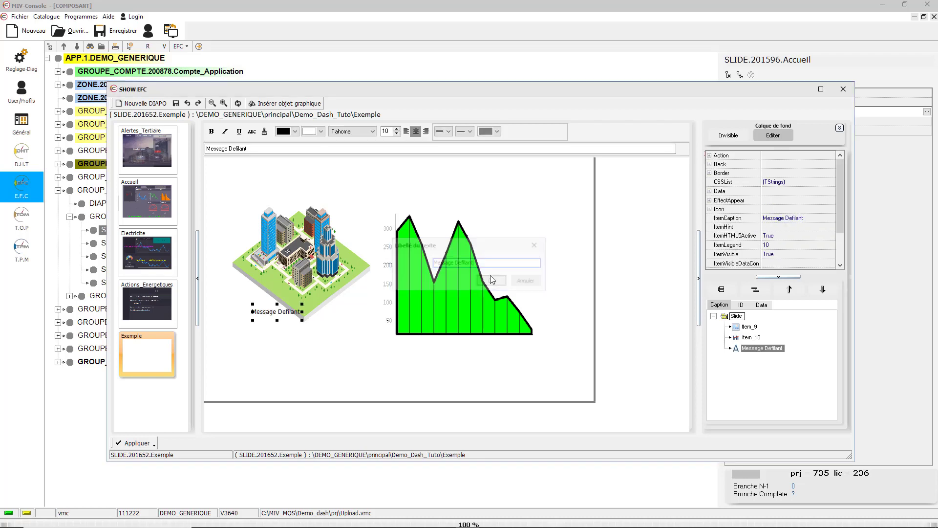
drag(262, 321, 287, 389)
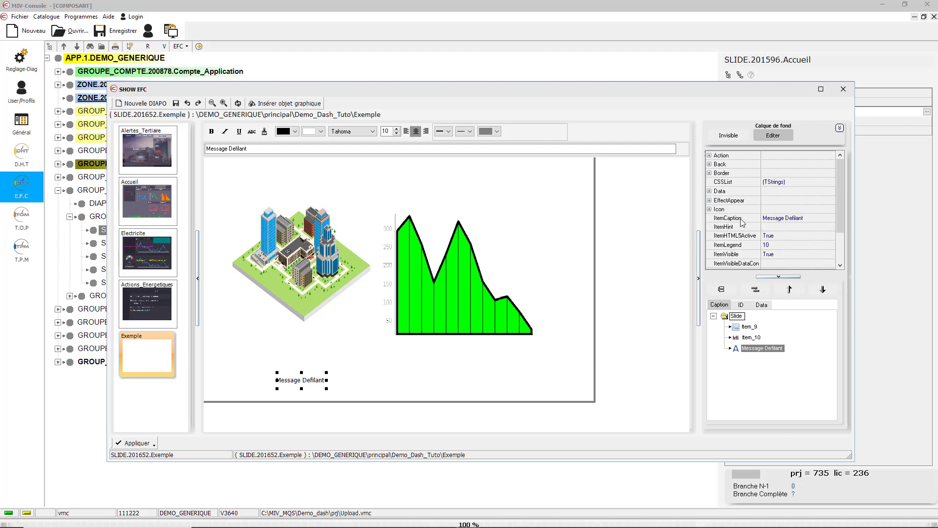
Set the PositionAlign property of the Message Defilant text to patAlignBottom.
scroll(727, 192, down, 2)
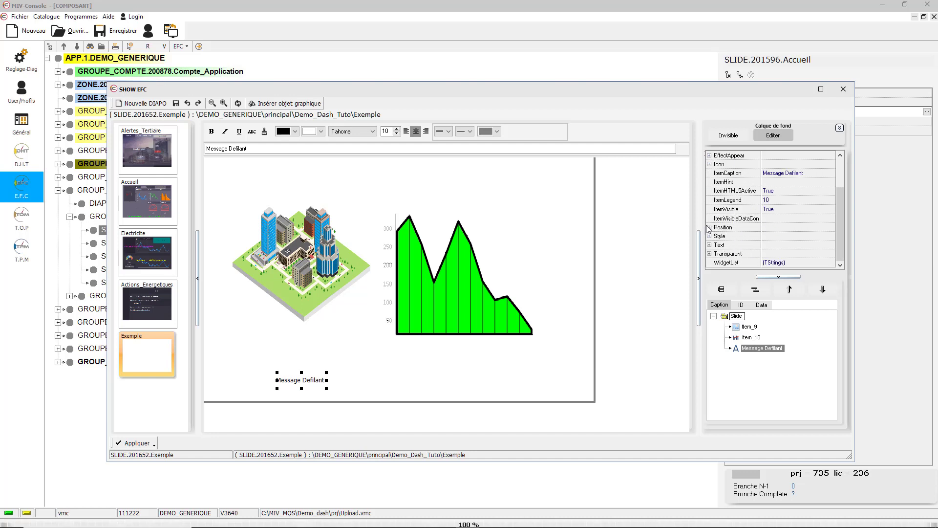
click(710, 228)
click(792, 183)
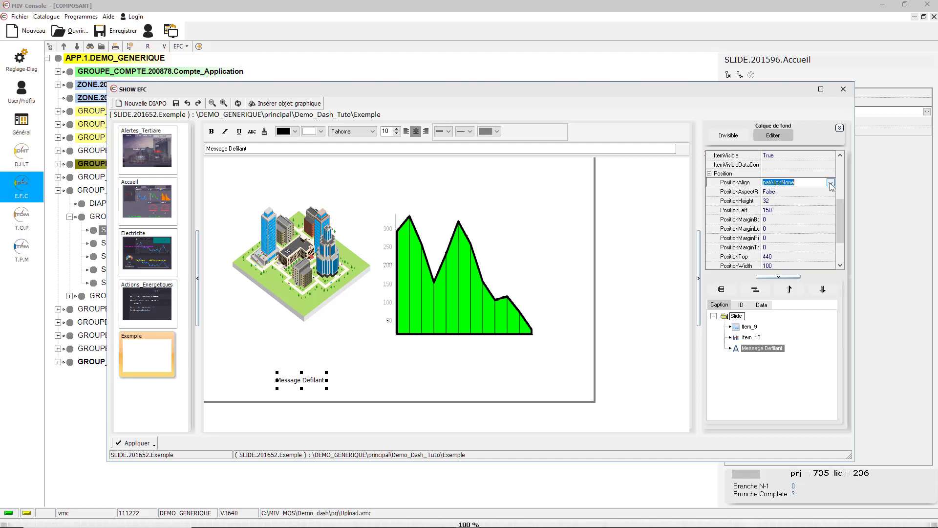
click(830, 182)
click(804, 216)
Set the Message Defilant text to font size 13 and colour it red.
click(397, 129)
click(398, 129)
click(398, 128)
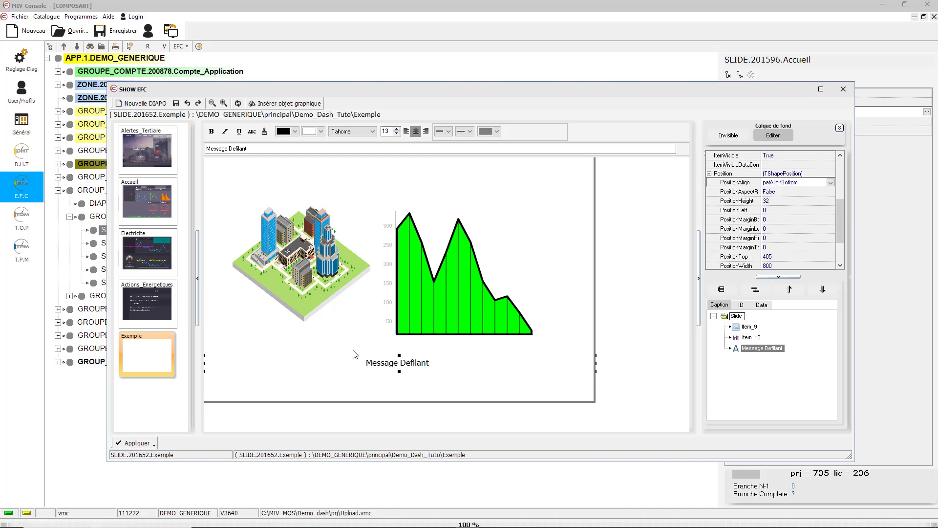
click(295, 131)
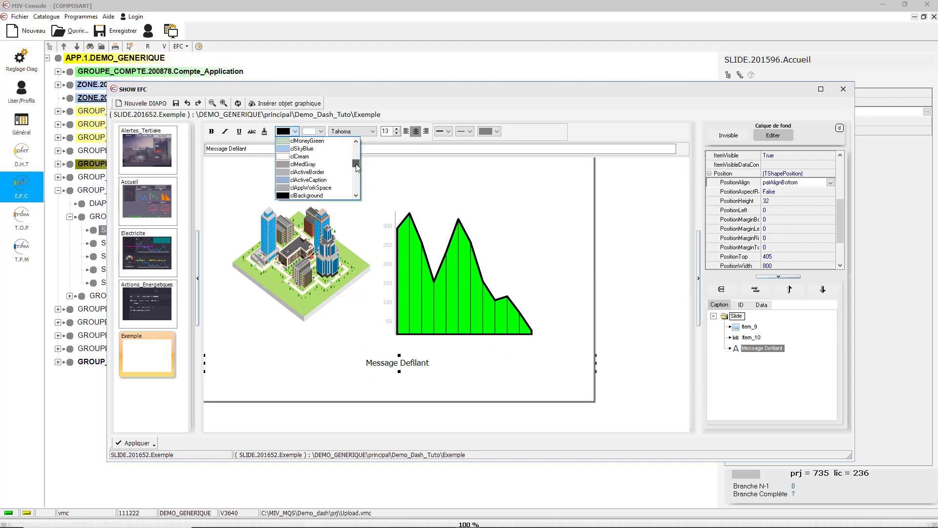
scroll(308, 175, down, 2)
click(309, 173)
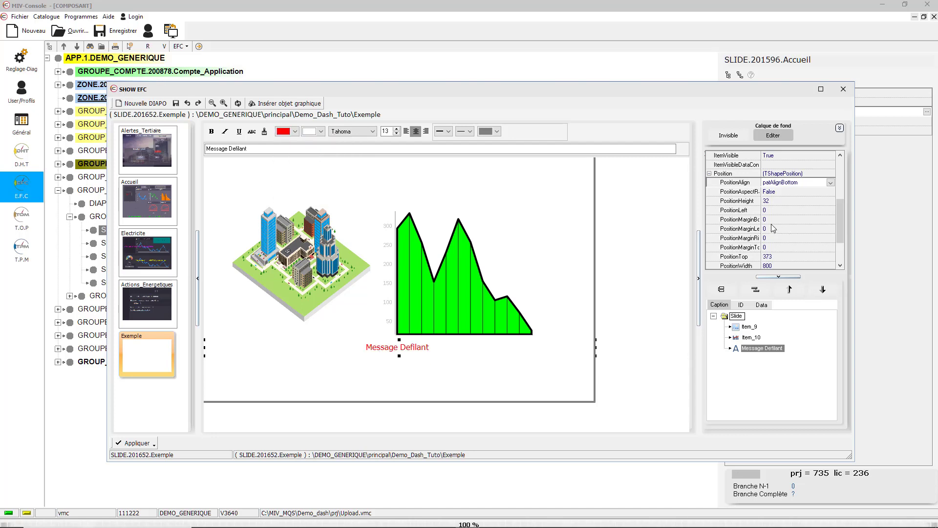
Make the Message Defilant text scroll with type tstScrollingLeft and a scrolling delay of 3000.
scroll(772, 239, down, 1)
click(709, 256)
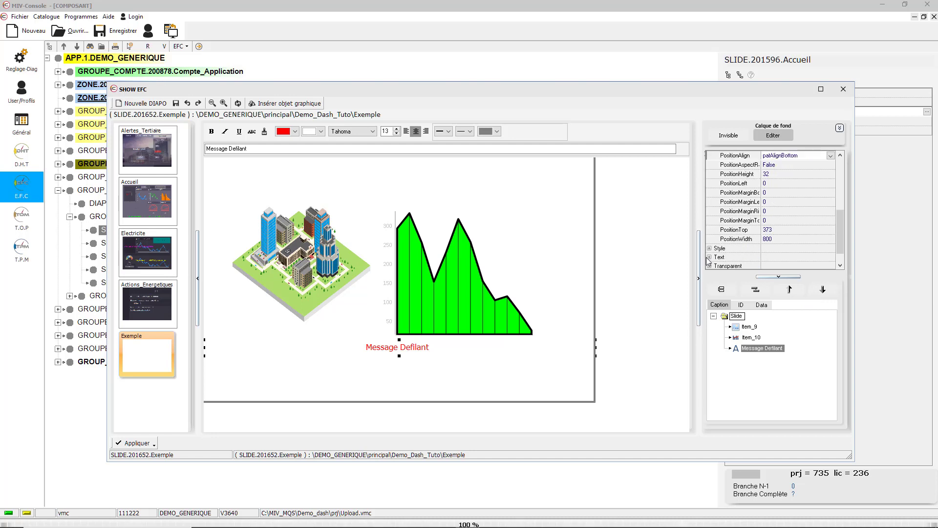
scroll(775, 262, down, 4)
scroll(775, 262, down, 1)
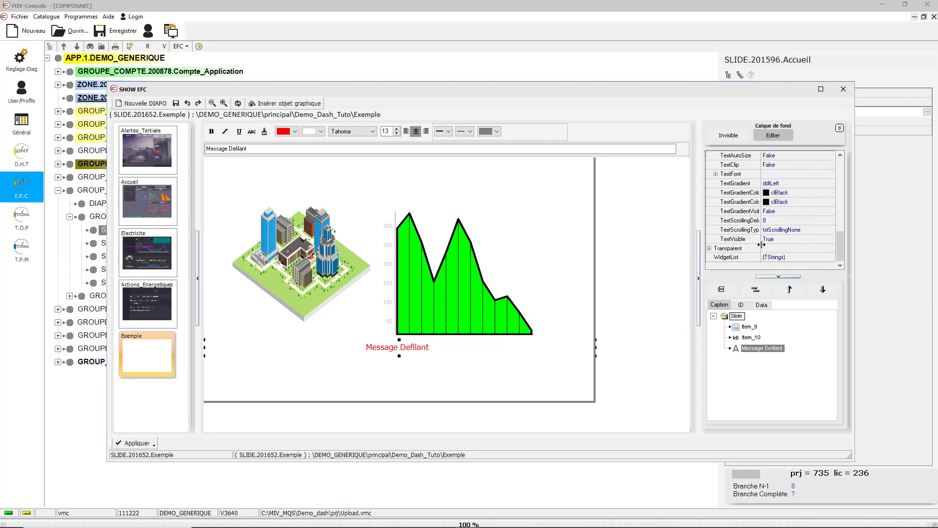
click(786, 230)
click(830, 230)
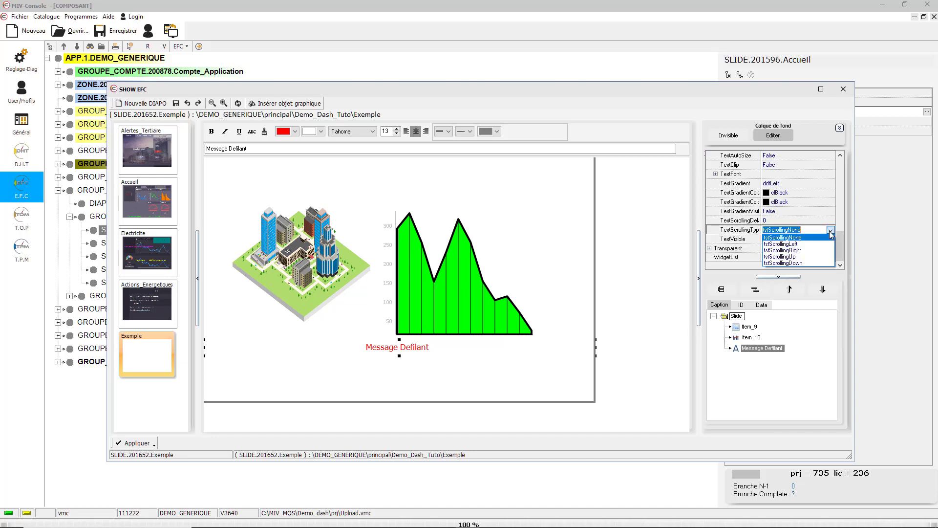
click(804, 243)
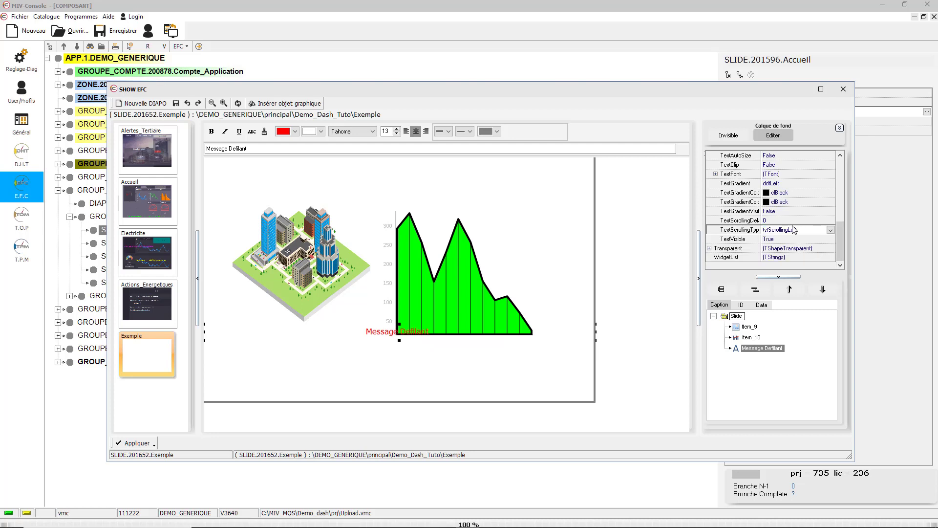
click(790, 221)
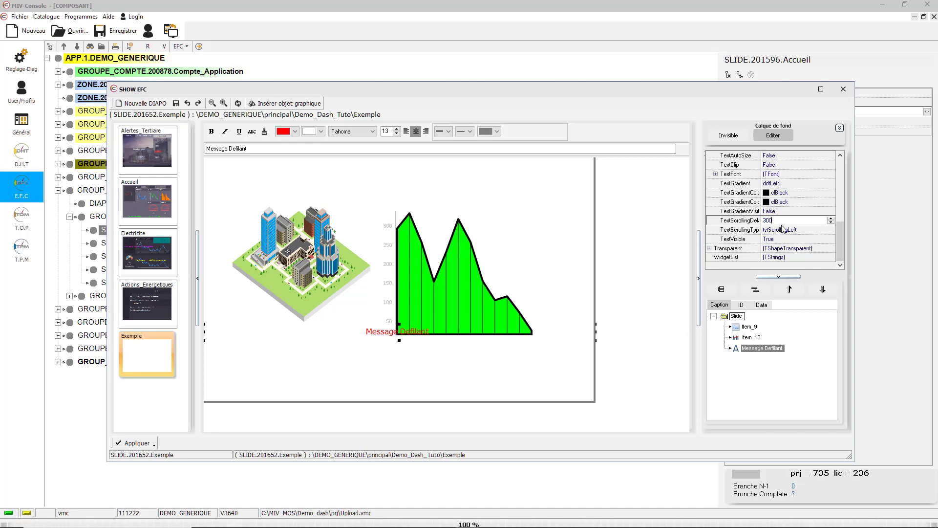
key(Return)
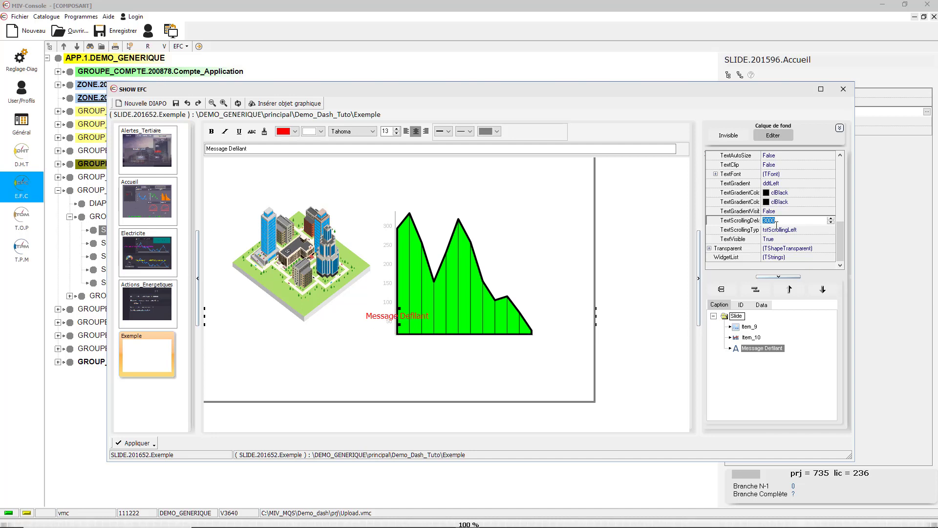
Apply the Exemple slide changes and transfer the Global application from VMConsole to VMServeur, including attached files.
click(138, 443)
click(453, 287)
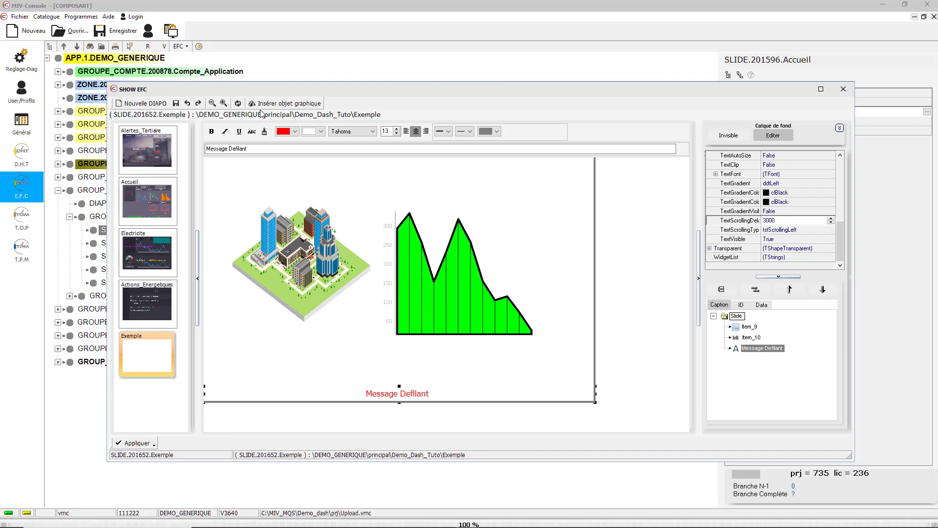
click(171, 31)
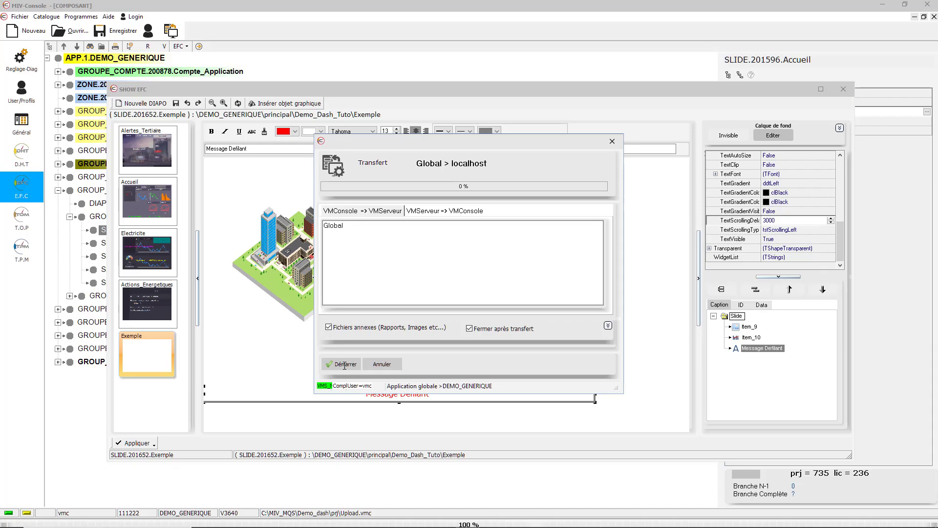
click(344, 364)
click(344, 365)
click(458, 287)
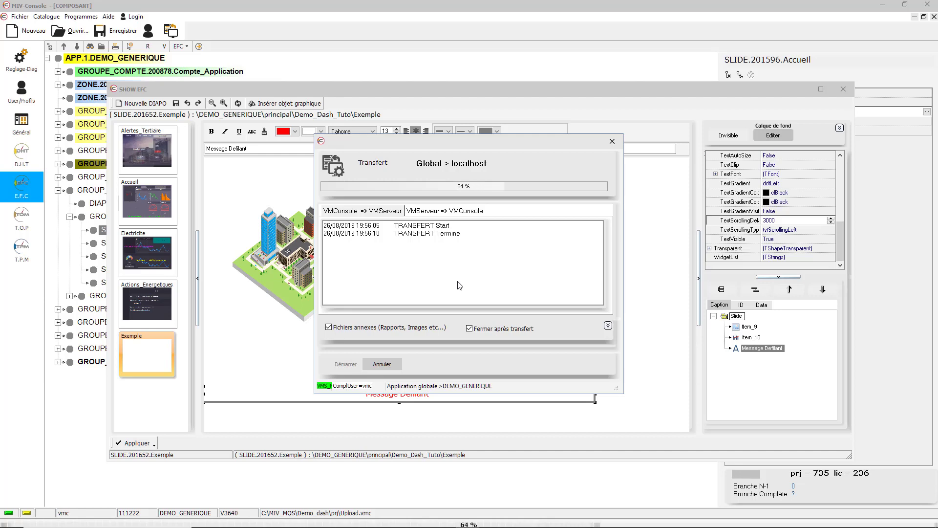
Switch to the MIV web page in the browser, refresh it, and advance through the dashboards to the Exemple slide.
key(alt+Tab)
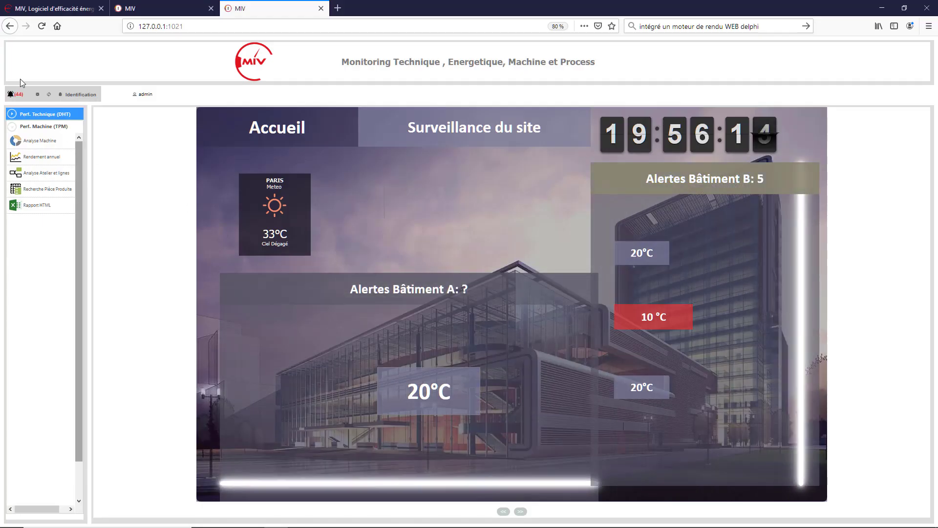
click(48, 95)
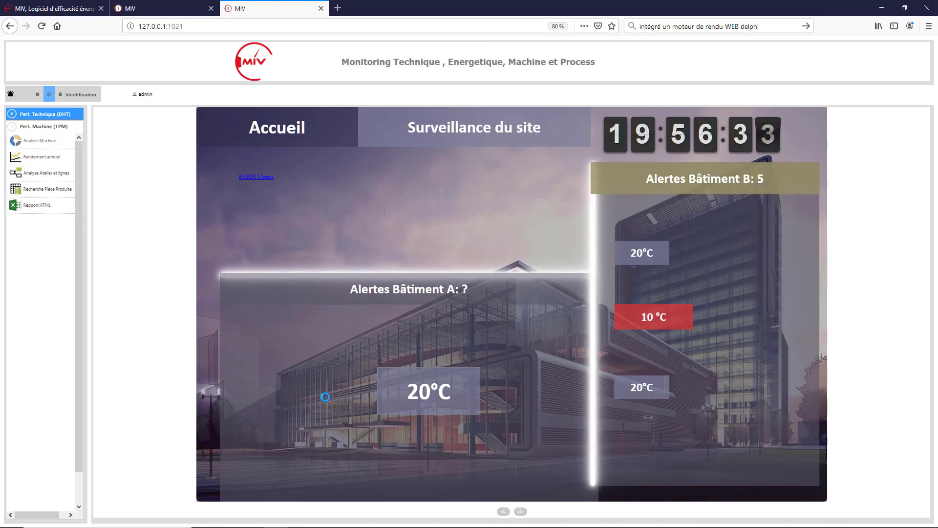
click(519, 512)
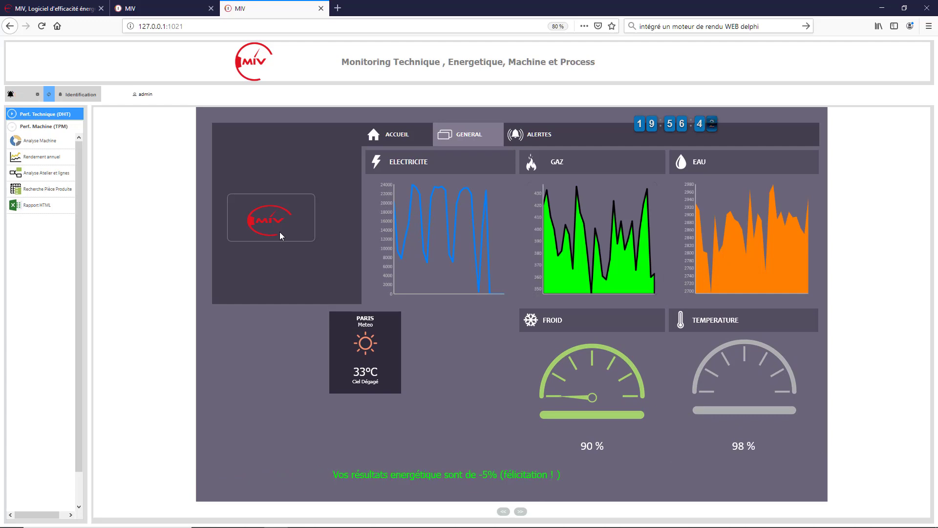
click(521, 511)
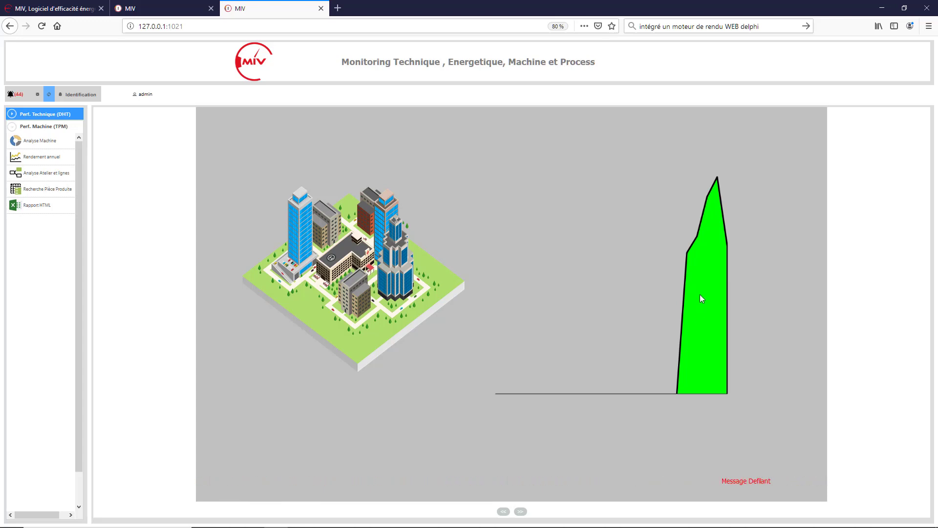
Open the detail view of the green graph on the Exemple slide, step back to the previous period, and close it.
click(671, 347)
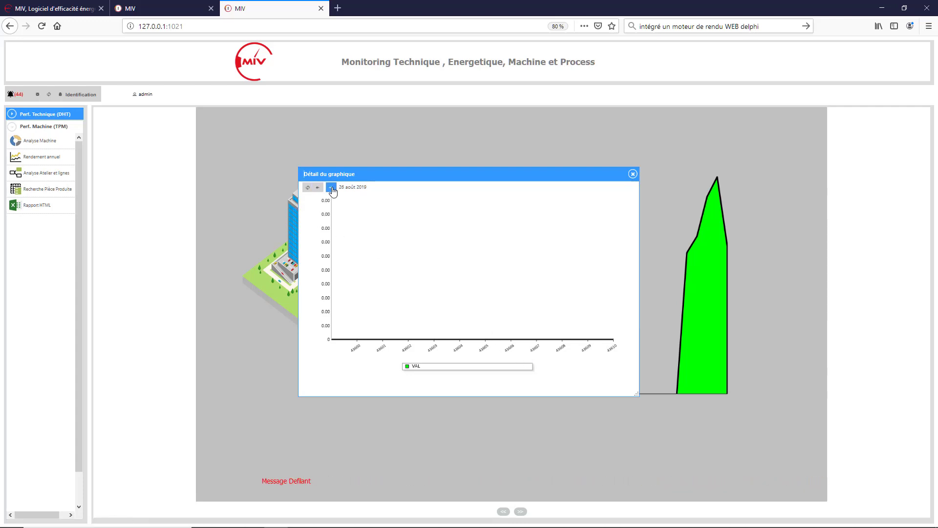
click(318, 189)
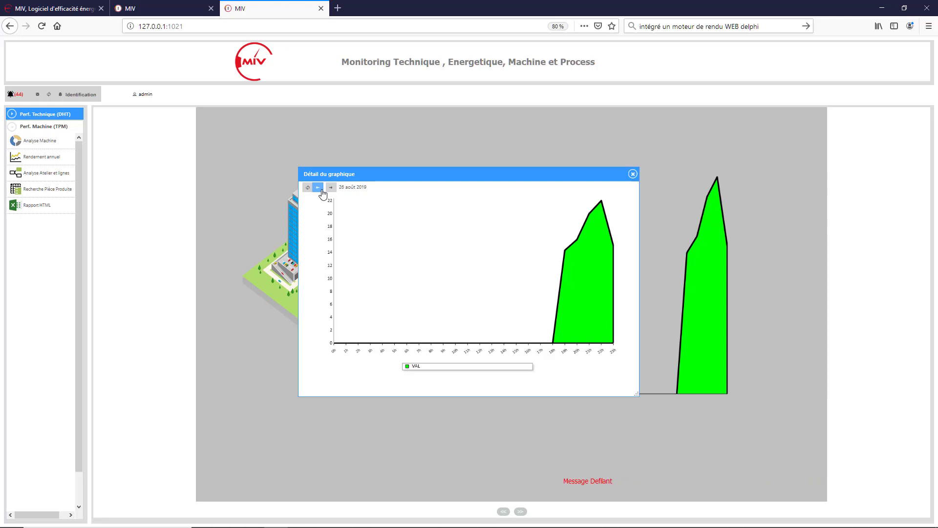
click(632, 174)
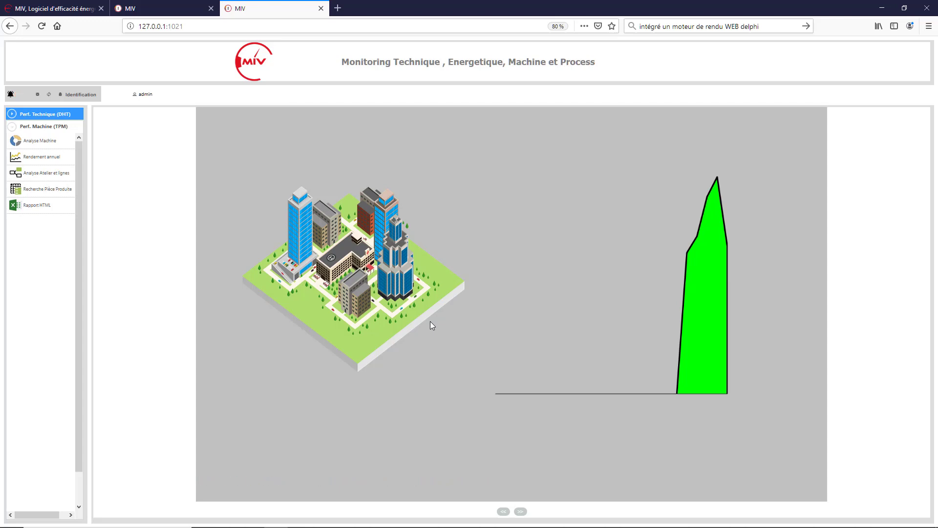
Page back from the Exemple slide through the previous dashboards to the General overview.
click(504, 511)
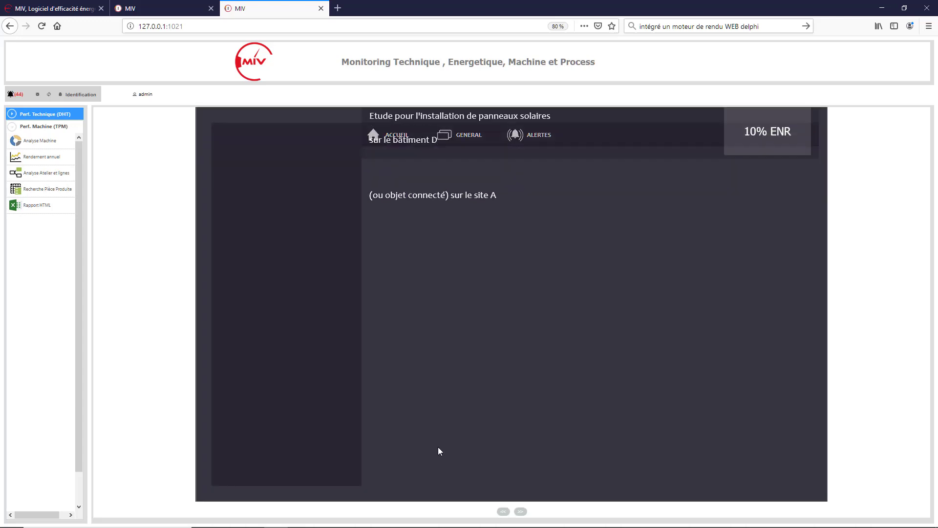
click(501, 513)
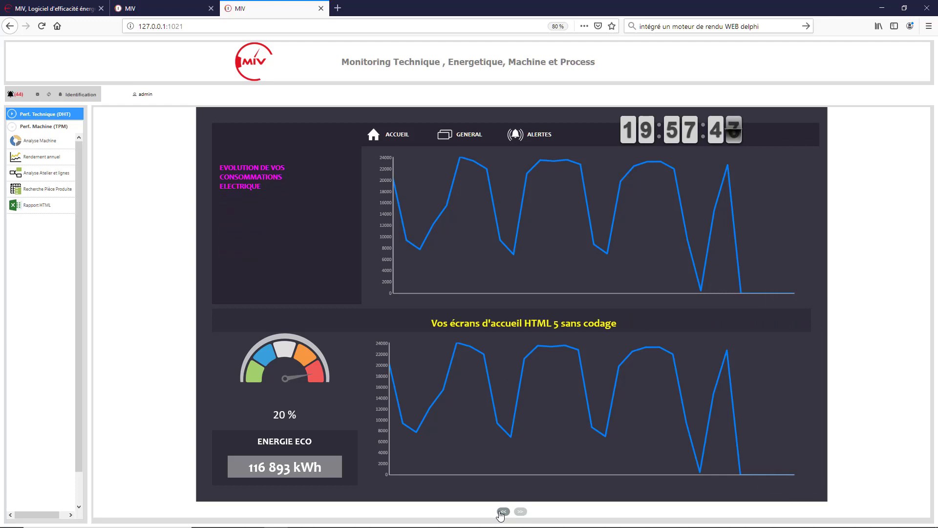
click(500, 515)
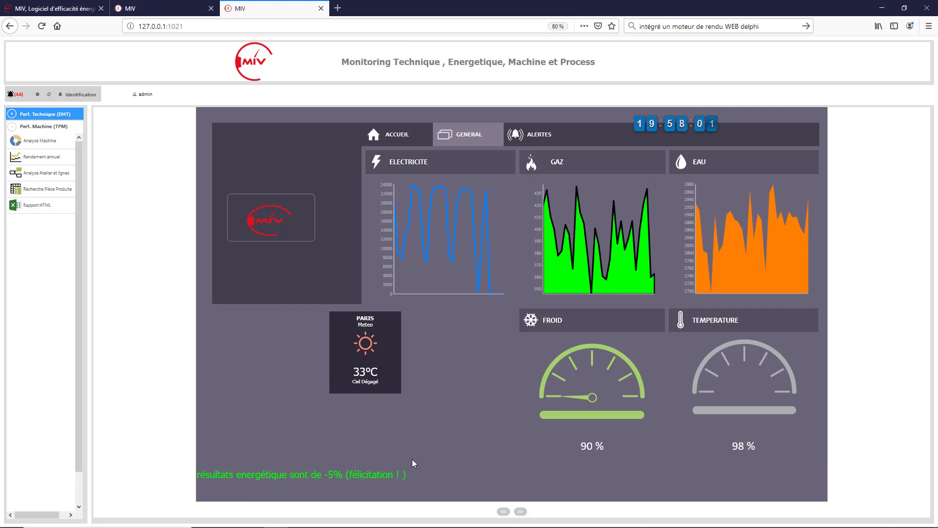
mouse_move(307, 527)
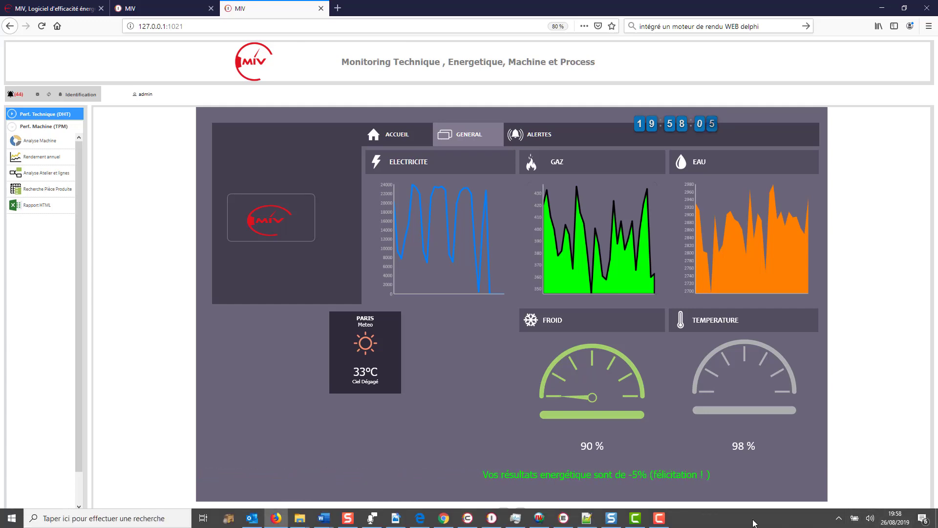
click(660, 519)
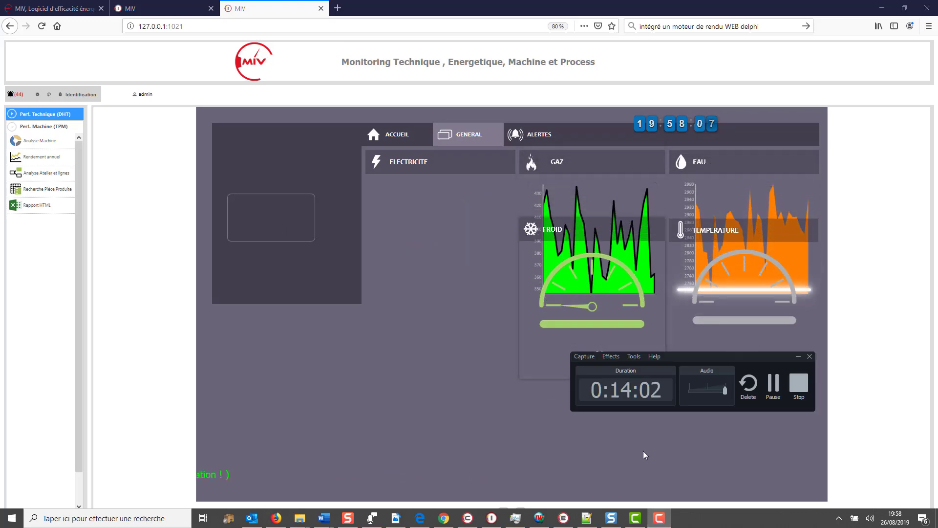